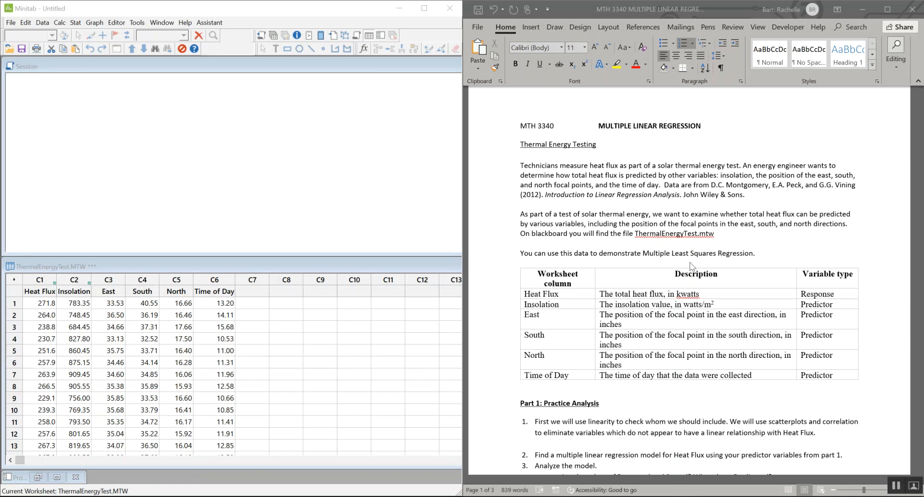
Step: Read through the assignment's variable table and Part 1 questions, and start a simple scatterplot for the worksheet data
scroll(647, 342, "down", 1)
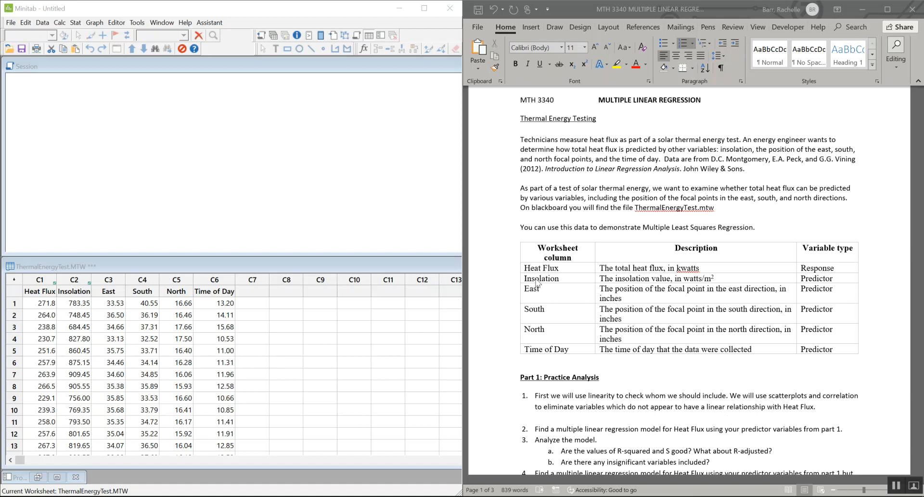
scroll(813, 373, "down", 2)
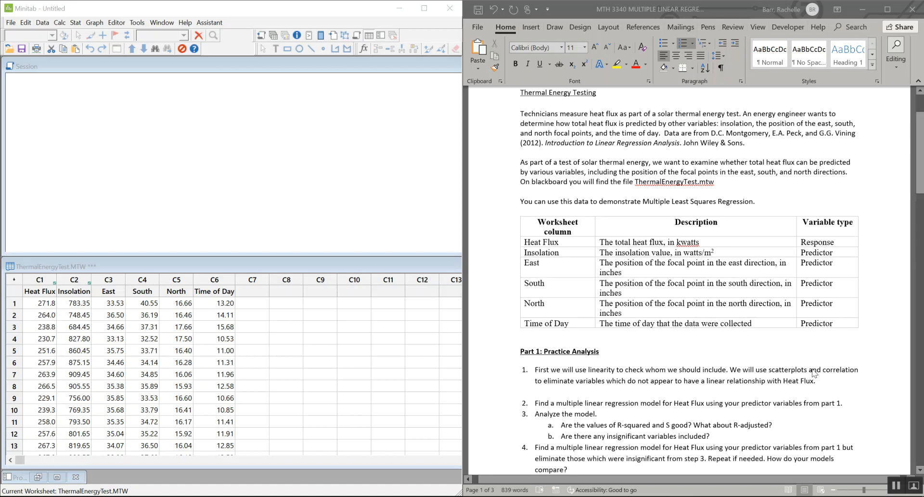
scroll(813, 373, "down", 5)
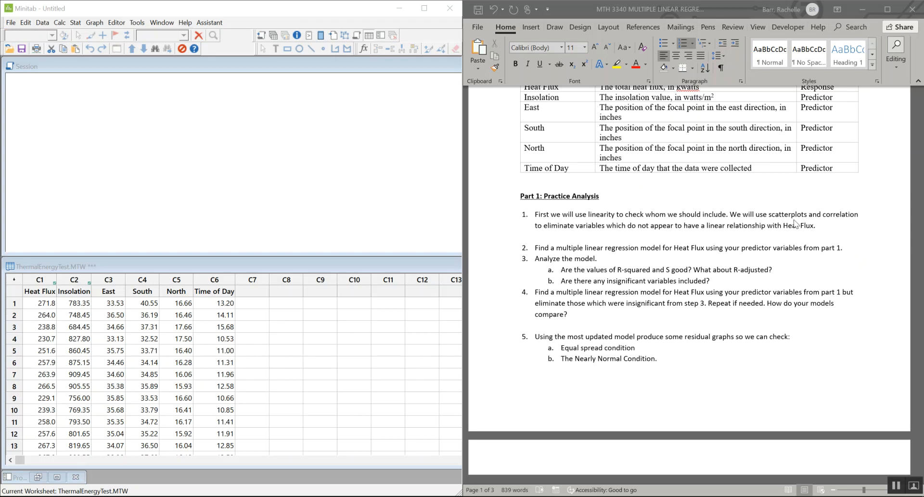
left_click(95, 23)
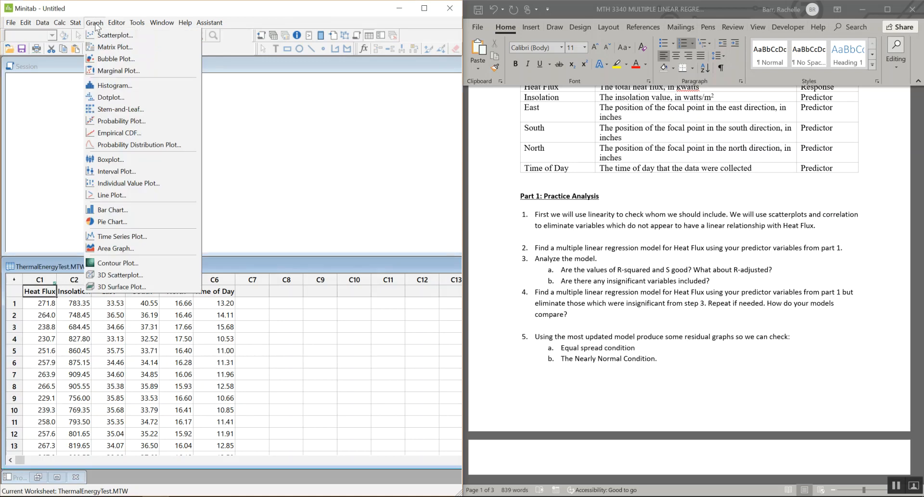
left_click(113, 36)
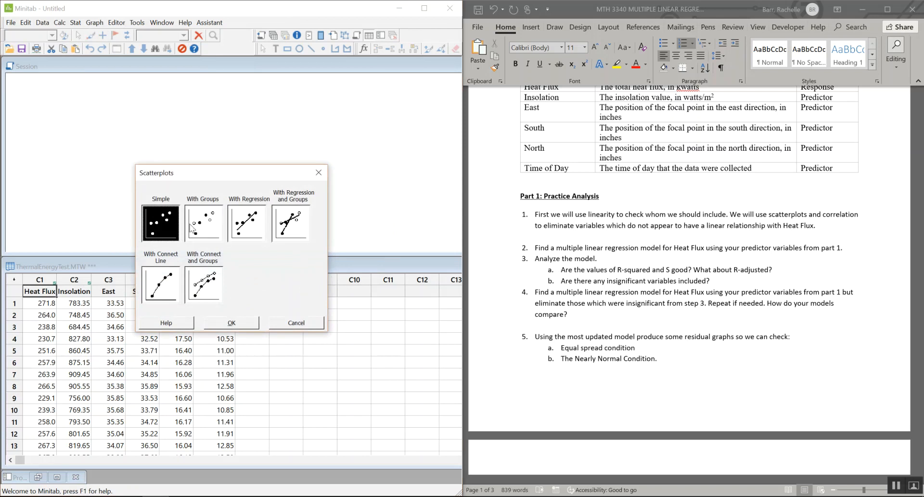
left_click(232, 322)
left_click_drag(239, 161, 232, 107)
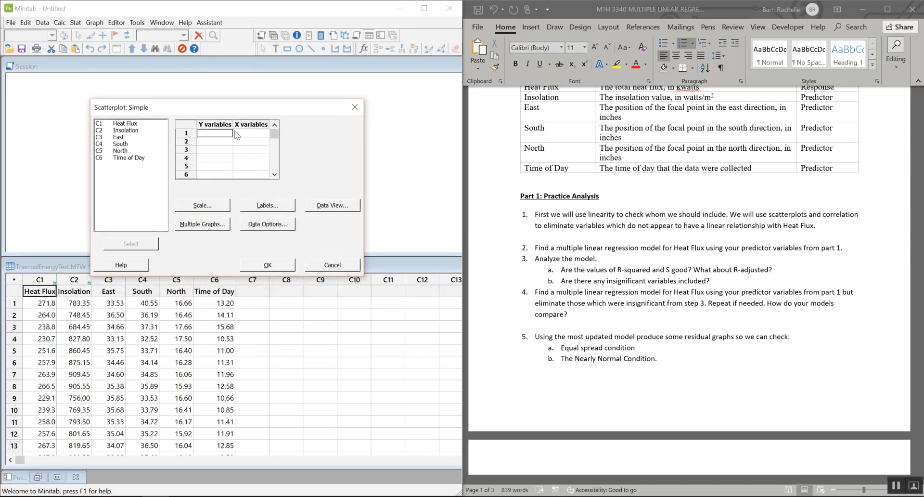
Step: Pair Heat Flux as the Y variable with each of Insolation, East, South, North and Time of Day as X variables
double_click(142, 125)
double_click(130, 130)
double_click(126, 124)
double_click(120, 138)
double_click(129, 125)
double_click(127, 144)
double_click(135, 125)
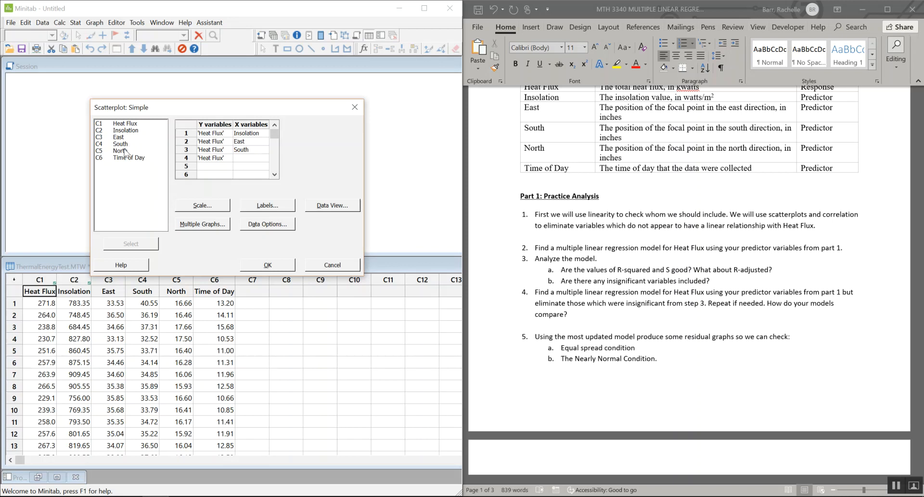
double_click(125, 151)
double_click(133, 124)
left_click(127, 159)
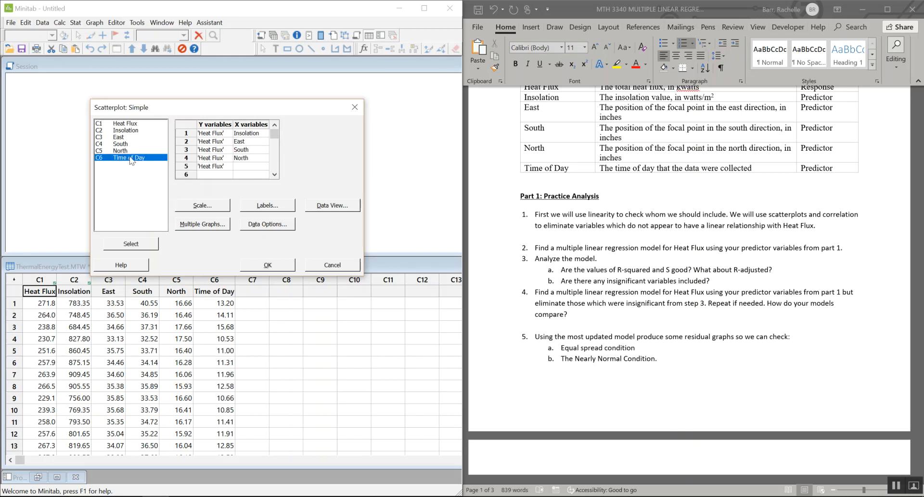
double_click(137, 159)
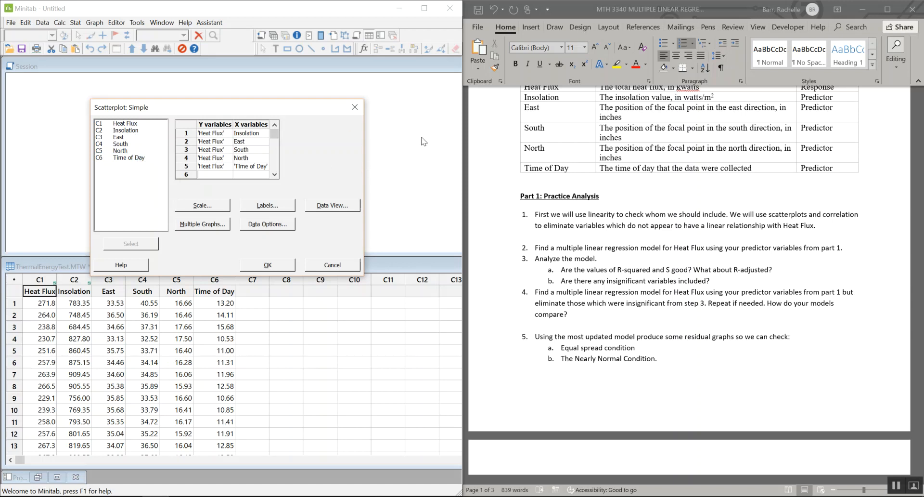
left_click_drag(297, 108, 241, 81)
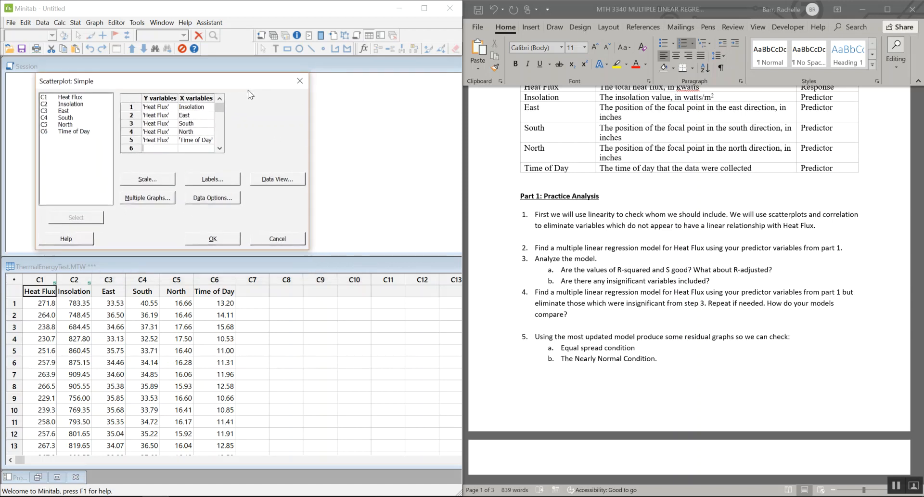
Step: Show the variable pairs in separate panels of the same graph and generate the scatterplots
left_click(152, 203)
left_click_drag(162, 71, 342, 81)
left_click(252, 140)
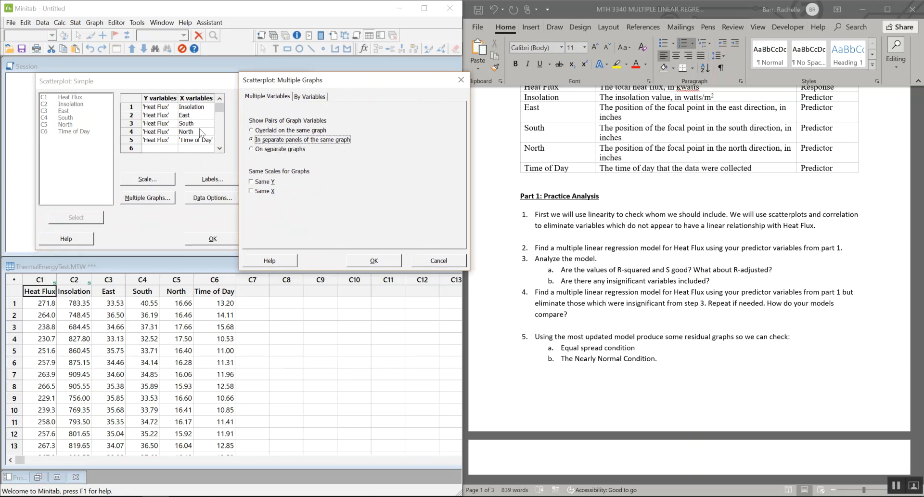
left_click(373, 261)
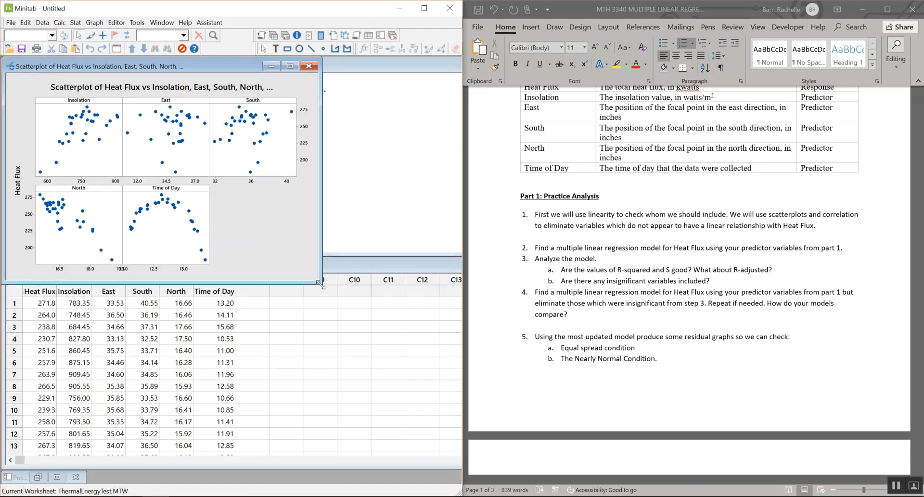
Step: Enlarge the scatterplot window to examine all five panels for linearity, and minimize it when done
left_click_drag(322, 280, 461, 376)
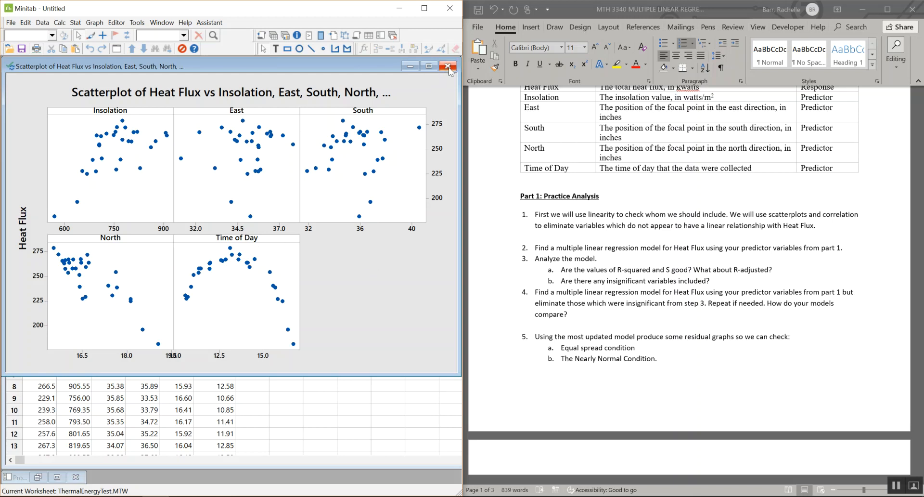
left_click(411, 67)
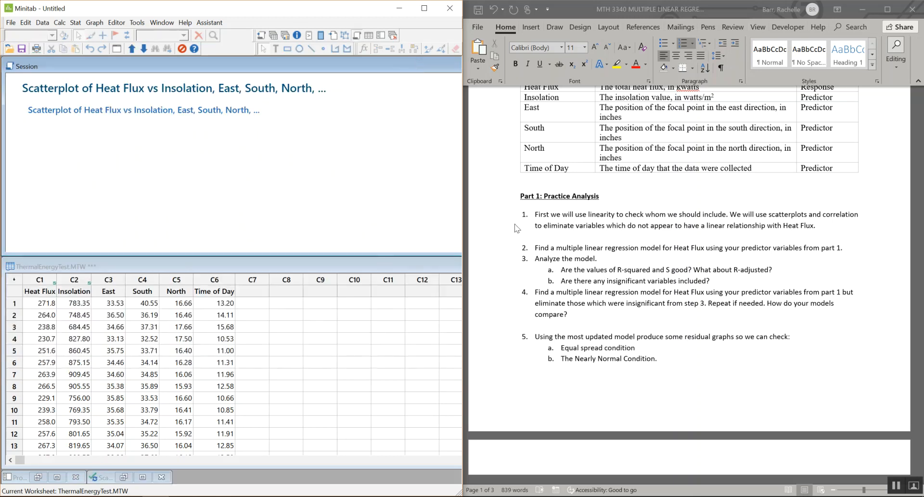
Step: Compute the Pearson correlations among Heat Flux, Insolation, East, South and North without displaying p-values
scroll(726, 222, "down", 1)
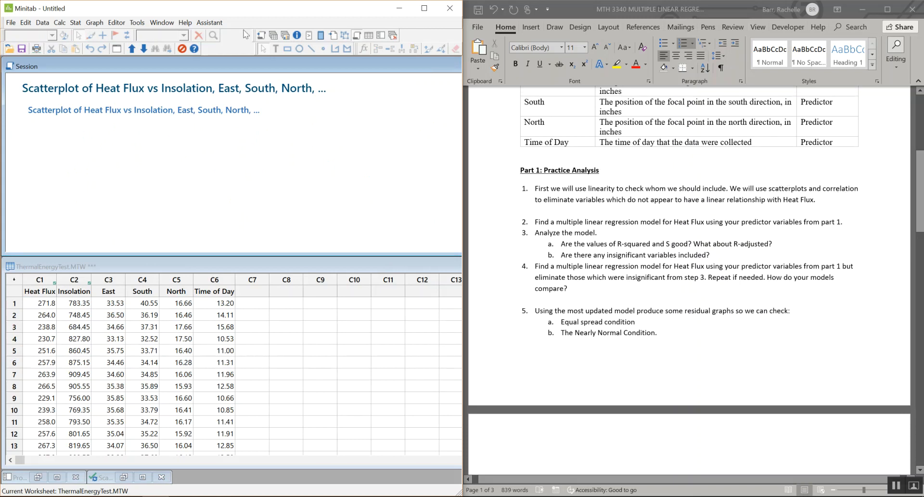
left_click(76, 22)
mouse_move(89, 25)
mouse_move(112, 38)
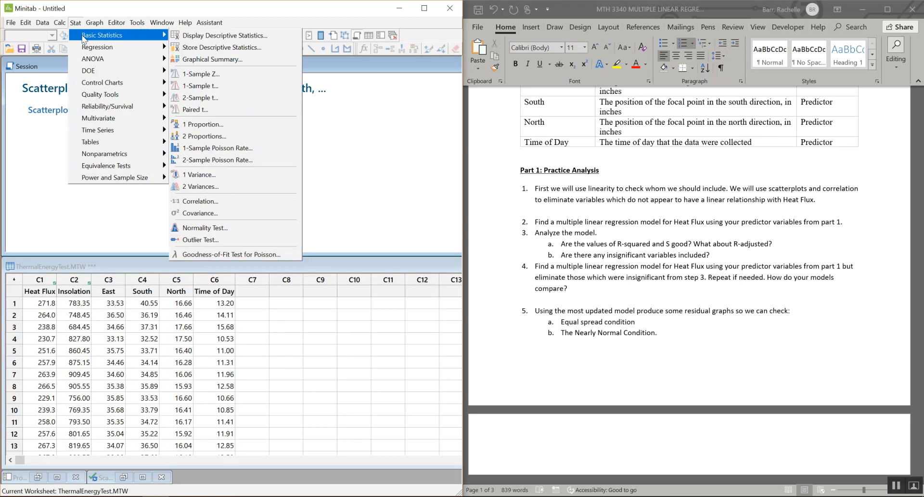
left_click(257, 202)
left_click_drag(197, 186, 197, 218)
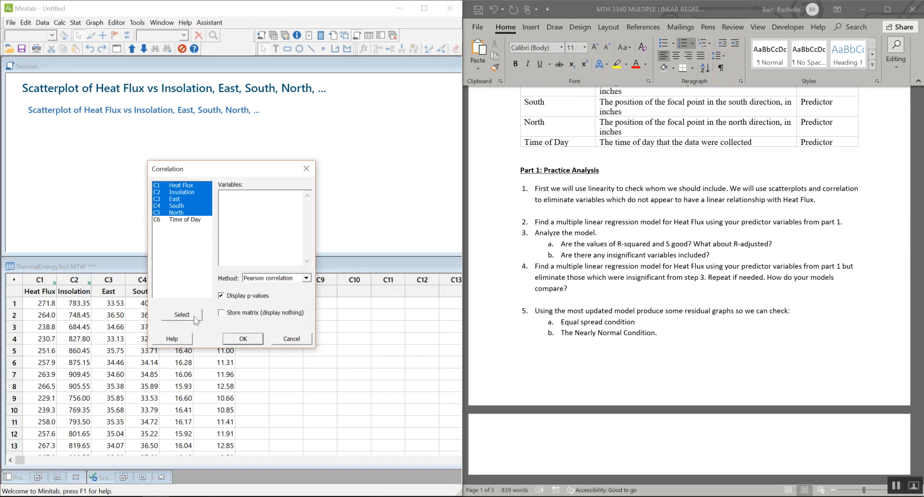
left_click(195, 315)
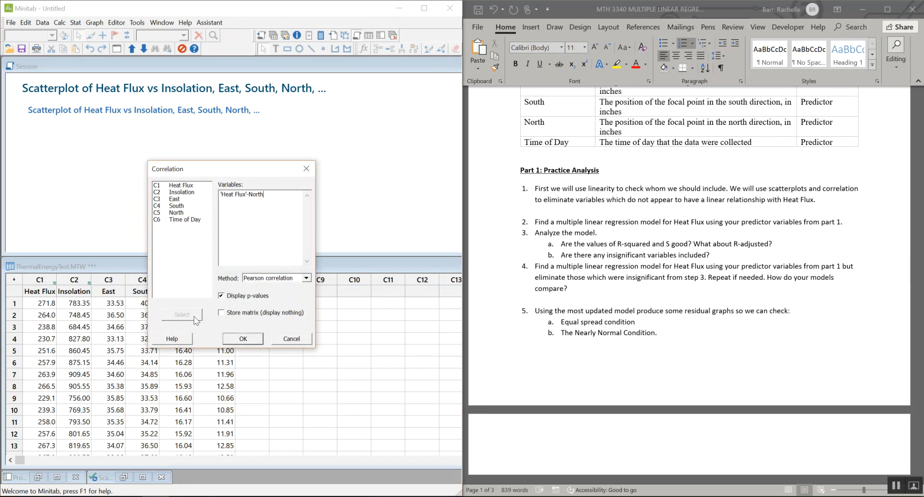
left_click(221, 296)
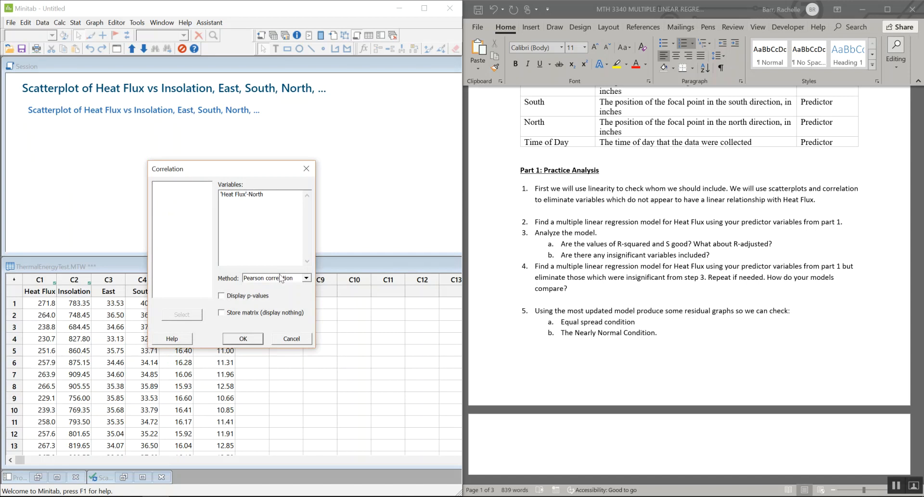
left_click_drag(246, 169, 321, 132)
left_click(318, 304)
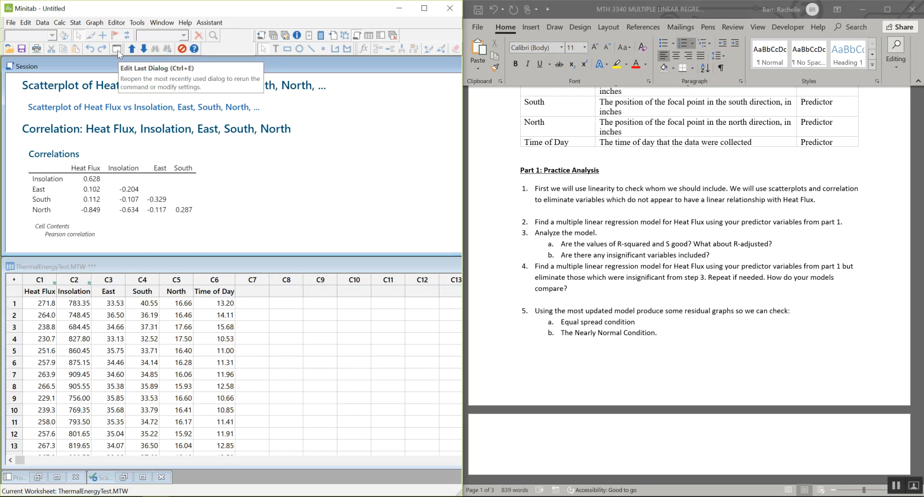
Step: Set up a regression model with Heat Flux as the response and Insolation, East, South and North as continuous predictors
left_click(76, 24)
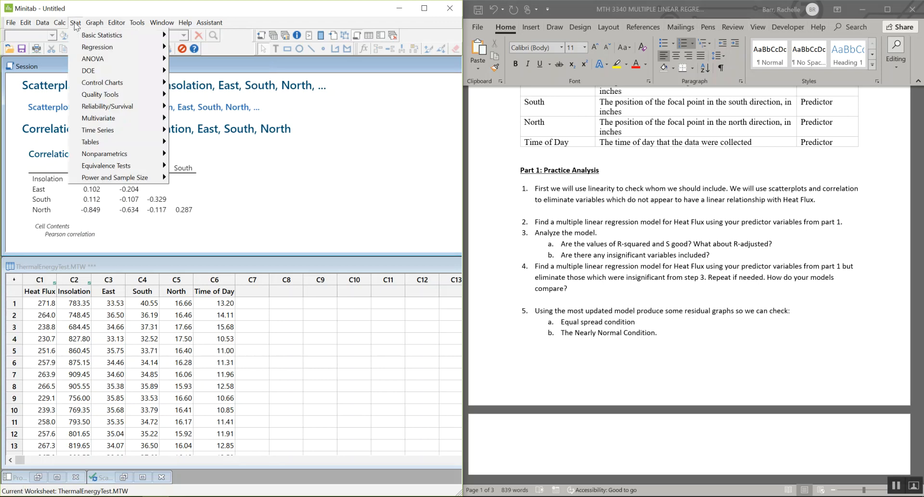
mouse_move(87, 48)
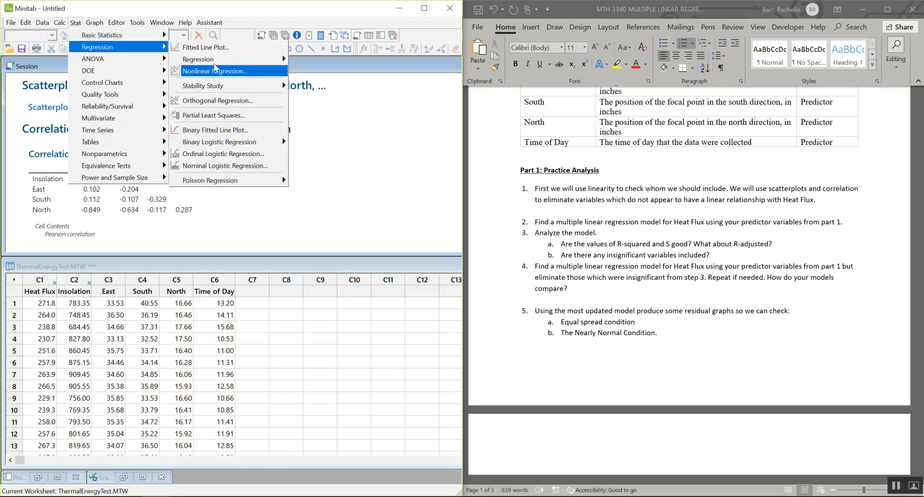
mouse_move(229, 60)
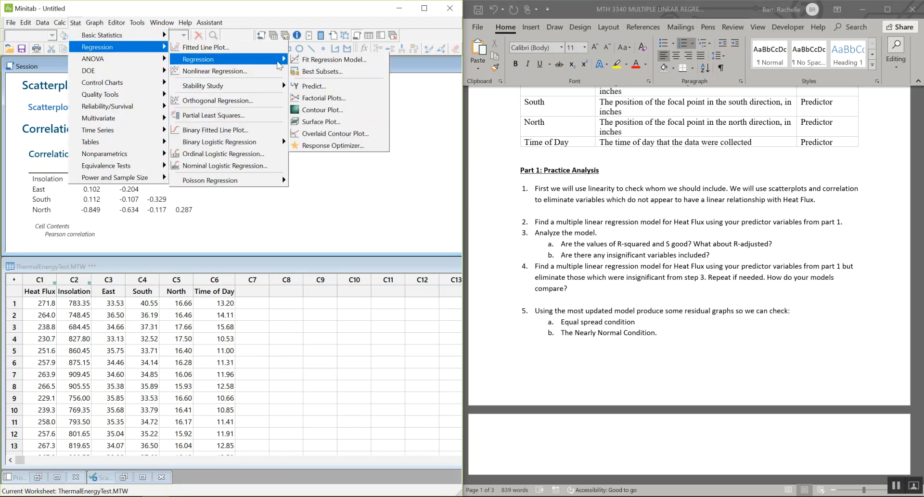
left_click(356, 60)
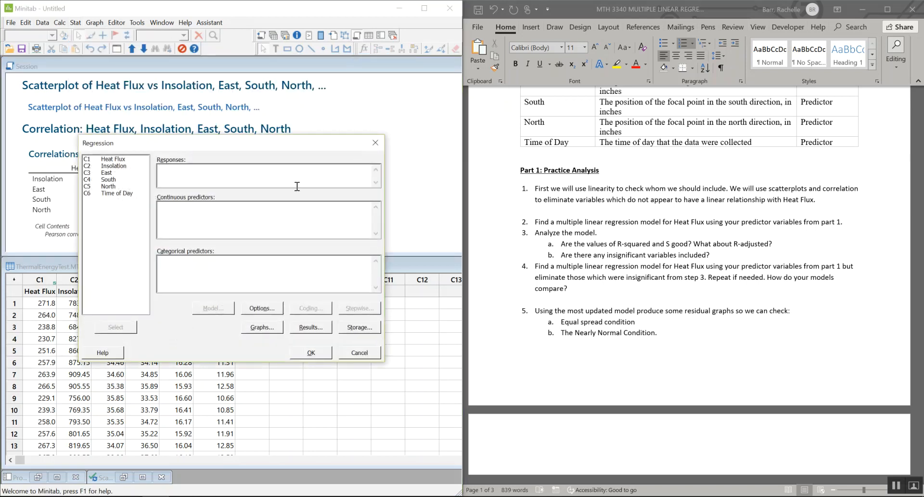
left_click_drag(266, 144, 264, 75)
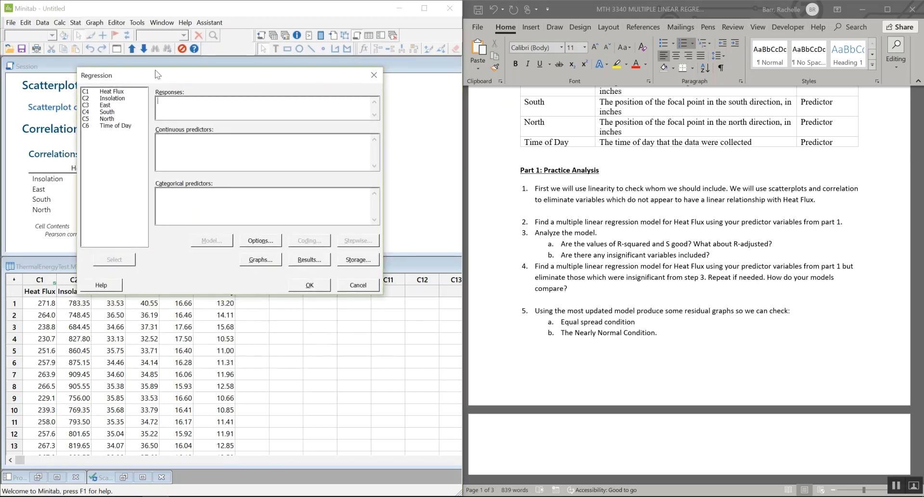
double_click(118, 91)
double_click(110, 98)
double_click(108, 105)
double_click(109, 112)
left_click(113, 120)
double_click(112, 121)
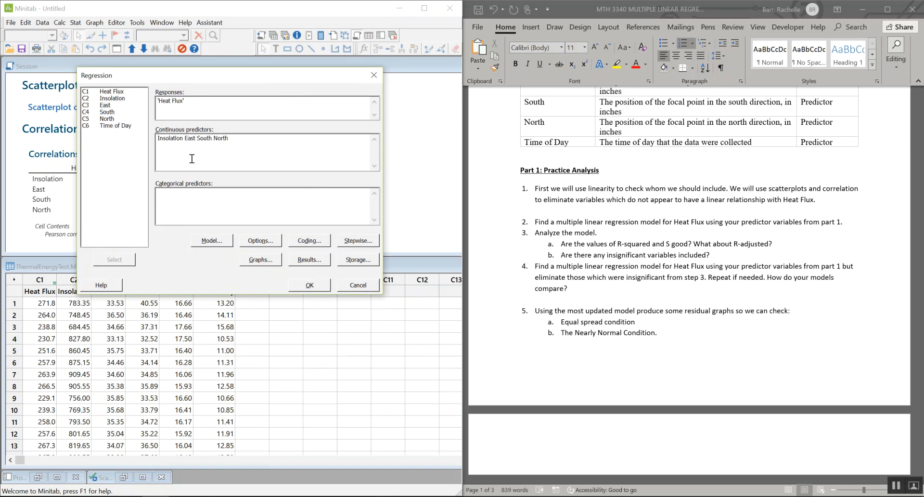
Step: Check the predictor choice against the correlation table, and run the regression to review its model summary and coefficients
left_click_drag(212, 85, 457, 96)
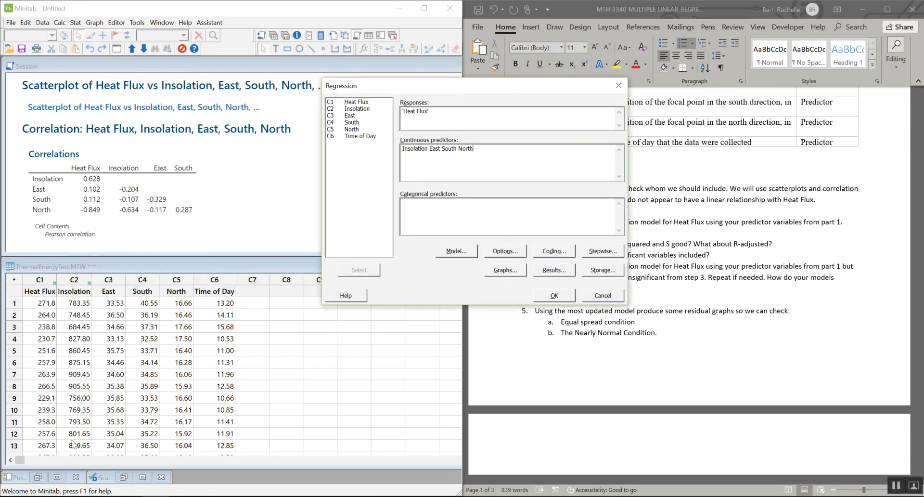
left_click_drag(459, 87, 221, 55)
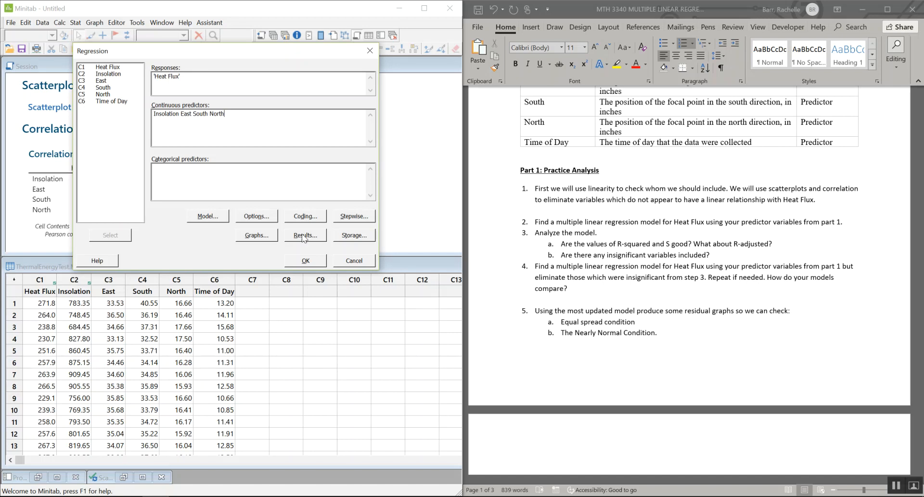
left_click(315, 261)
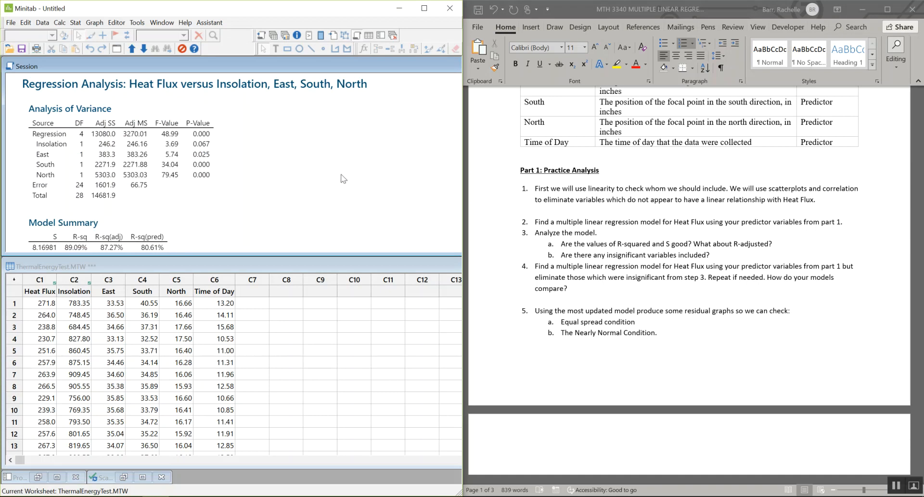
scroll(346, 179, "down", 5)
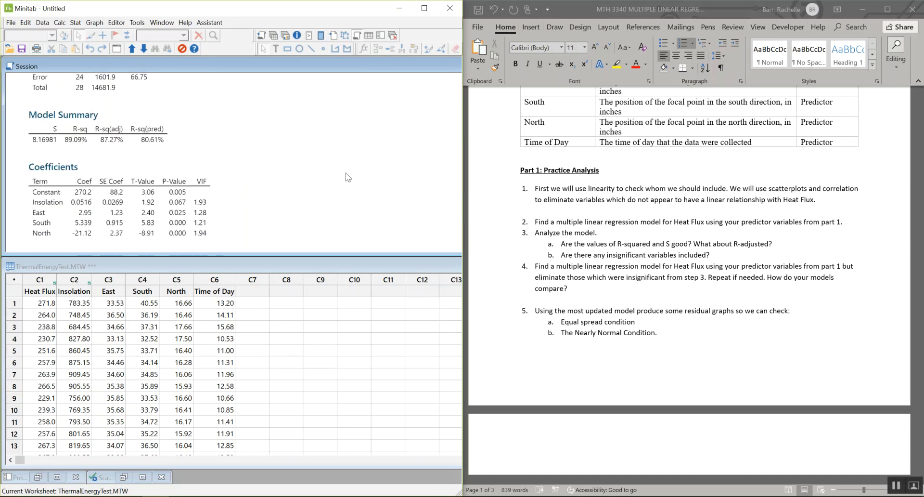
scroll(345, 179, "up", 2)
Step: Rerun the regression with Insolation removed from the continuous predictors and review the new model's coefficients
left_click(116, 48)
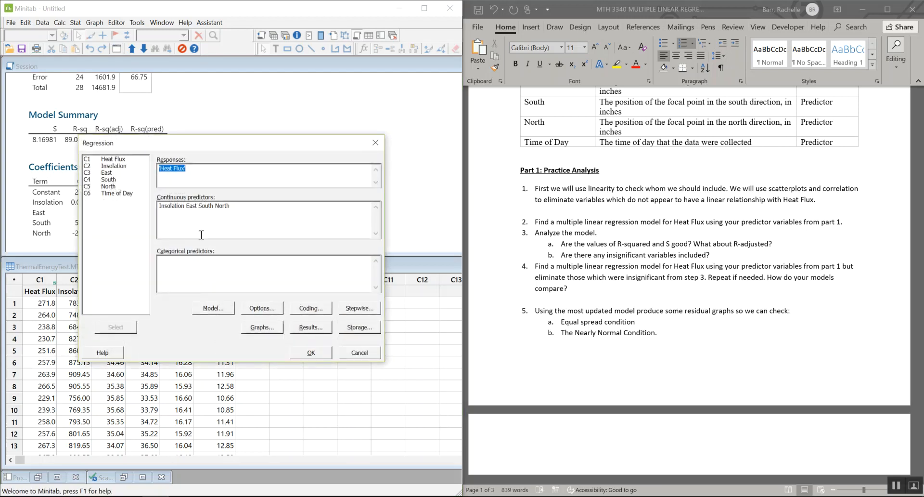
left_click(187, 206)
left_click_drag(183, 206, 130, 206)
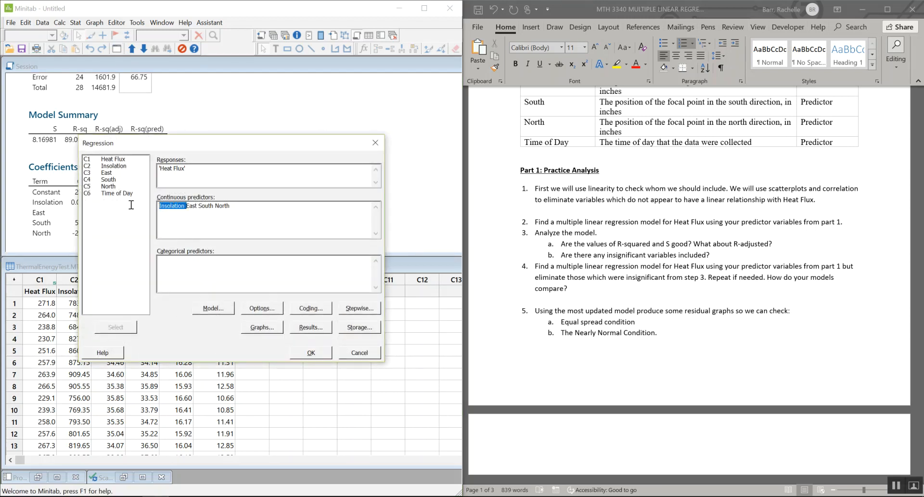
key("Delete")
left_click(321, 360)
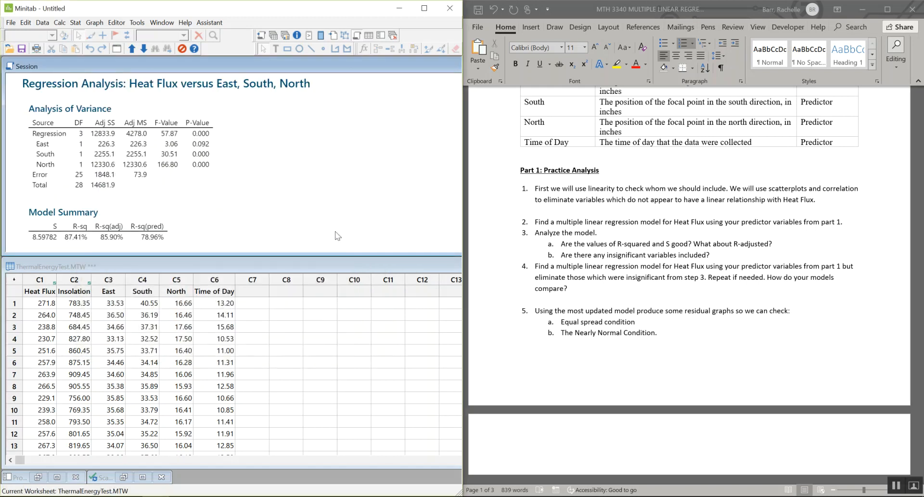
scroll(289, 214, "down", 4)
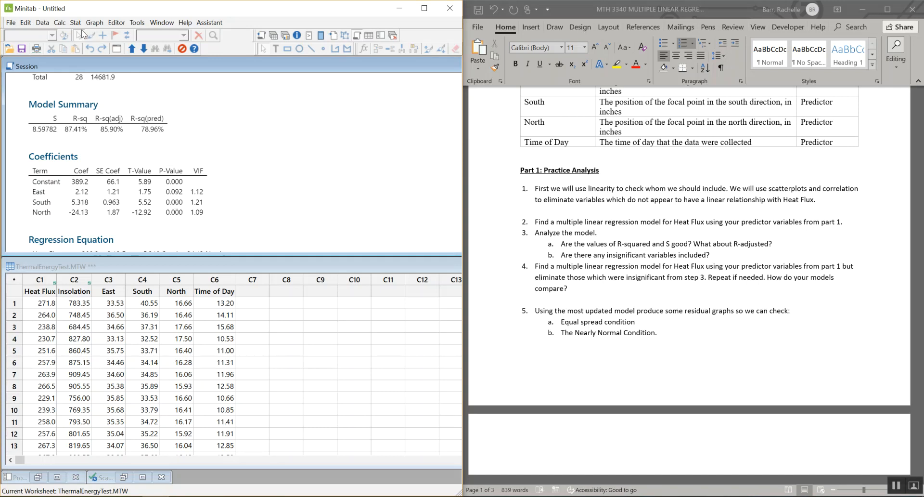
Step: Rerun the Heat Flux regression with East removed from the continuous predictors, and review the model summary, coefficients and regression equation
left_click(117, 49)
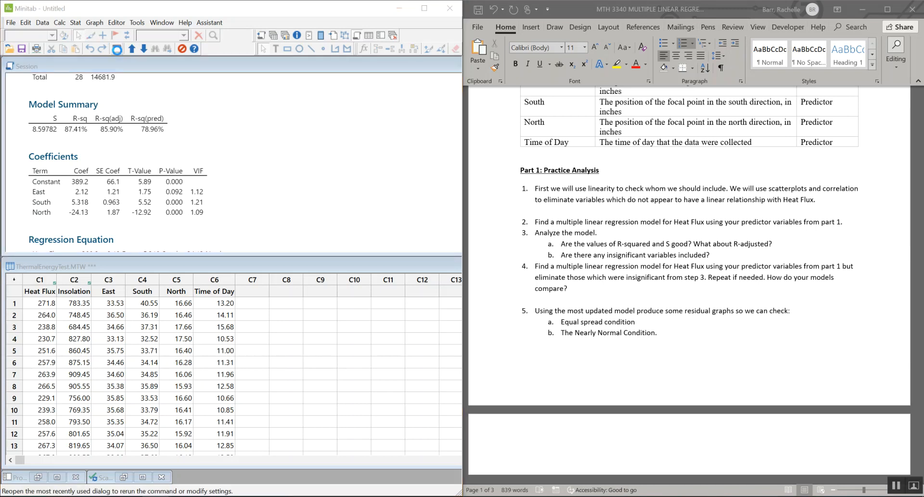
double_click(166, 206)
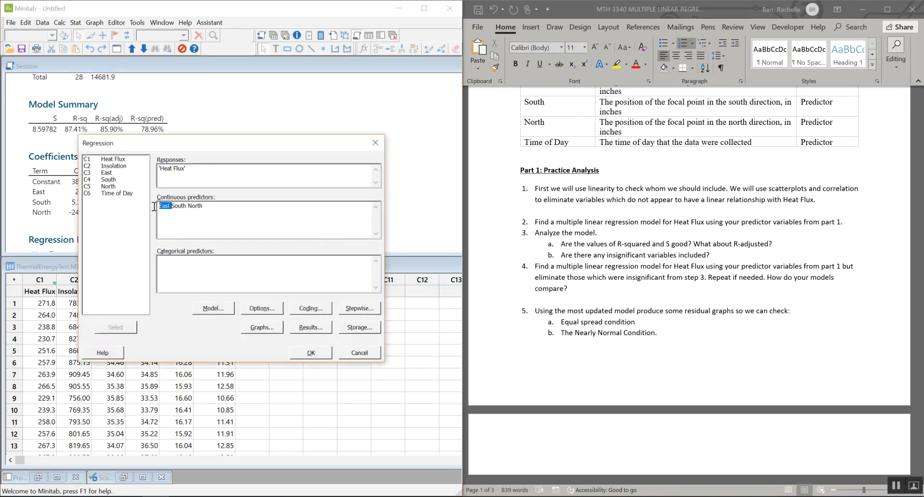
key("Delete")
left_click(321, 354)
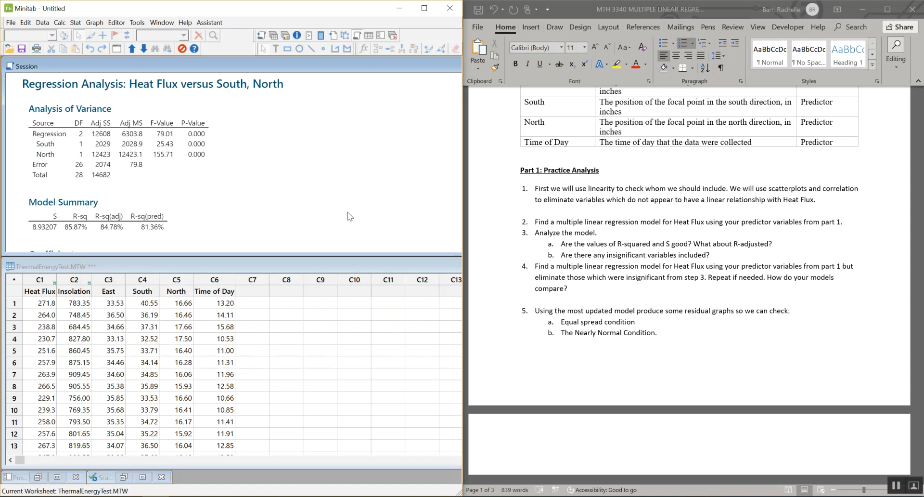
scroll(351, 217, "down", 2)
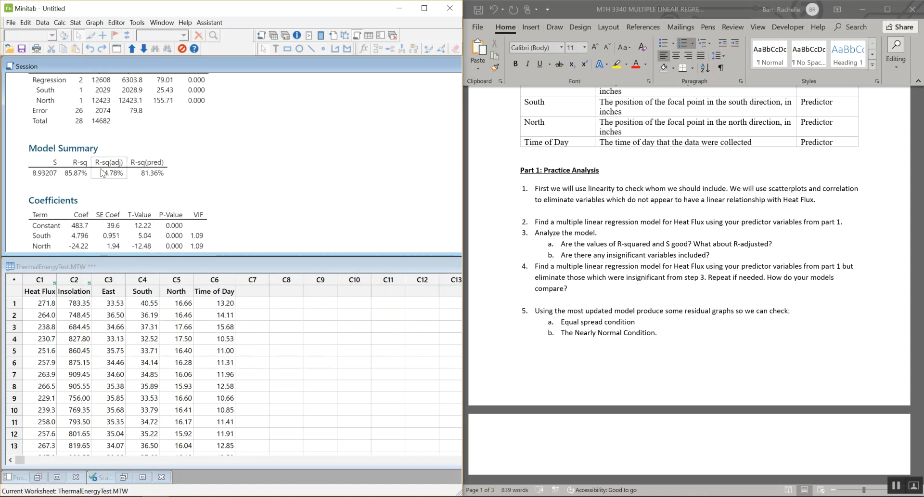
scroll(341, 205, "down", 4)
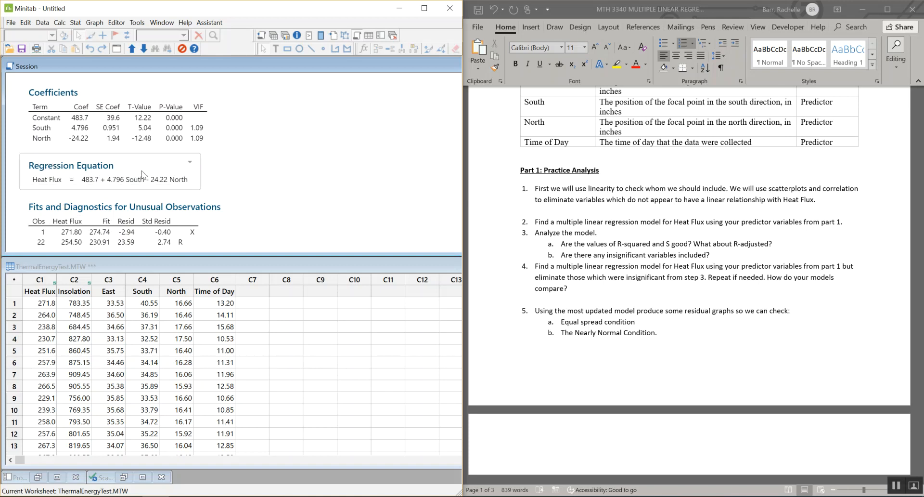
Step: Read the worksheet instructions on residual graphs and recheck the model summary and coefficients for South and North
scroll(738, 330, "down", 1)
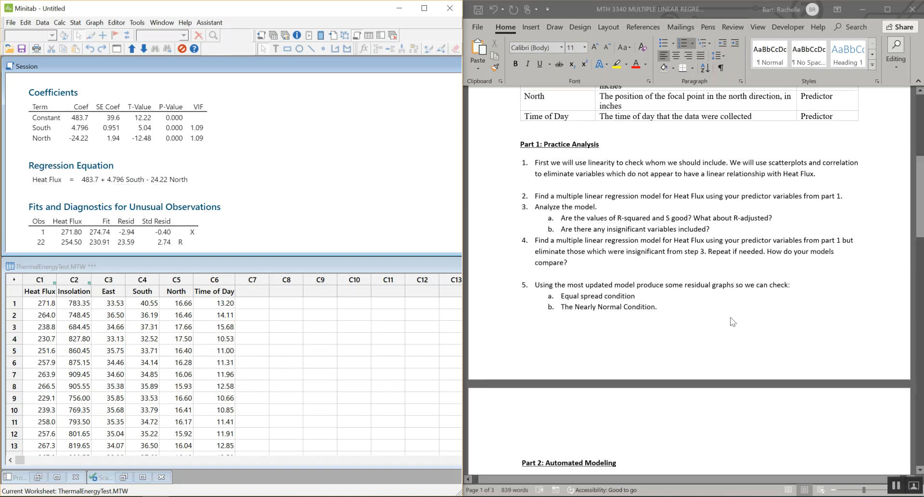
scroll(732, 318, "down", 1)
scroll(733, 312, "down", 2)
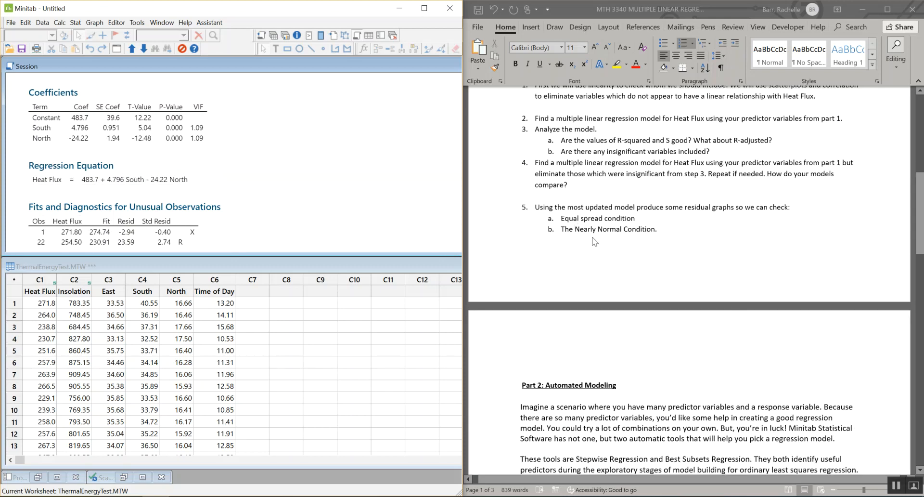
scroll(133, 150, "up", 4)
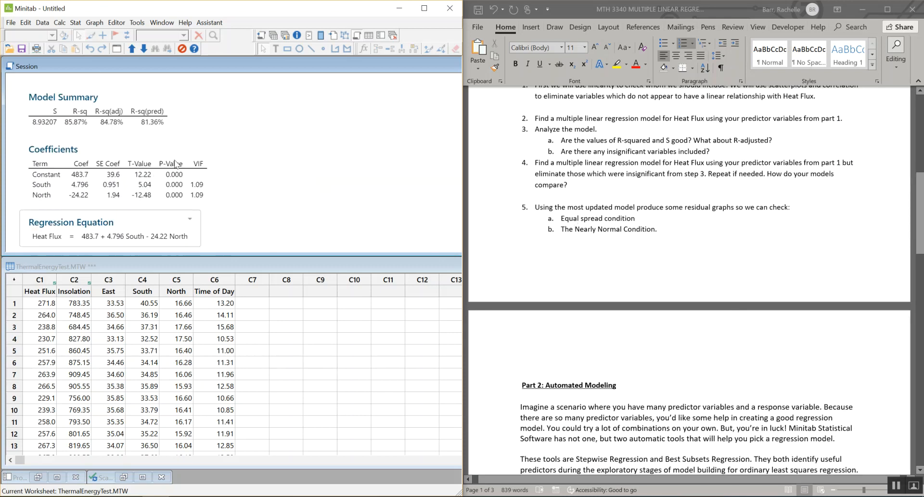
scroll(115, 175, "down", 3)
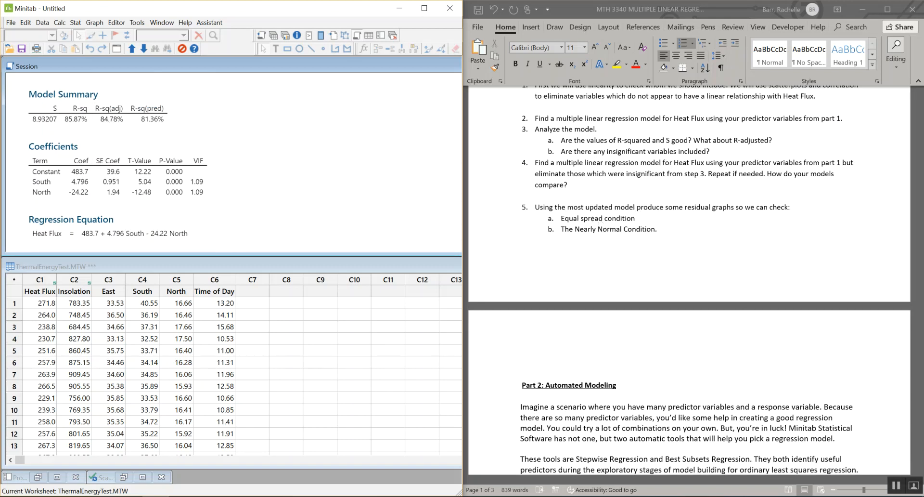
left_click(898, 489)
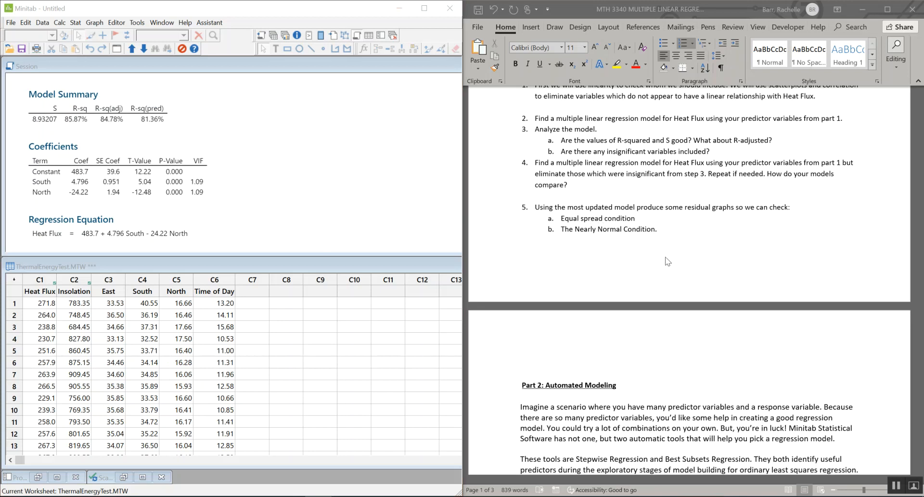
Step: Rerun the regression on South and North with standardized residuals, plotting residuals versus fits and a normal probability plot of residuals
left_click(116, 49)
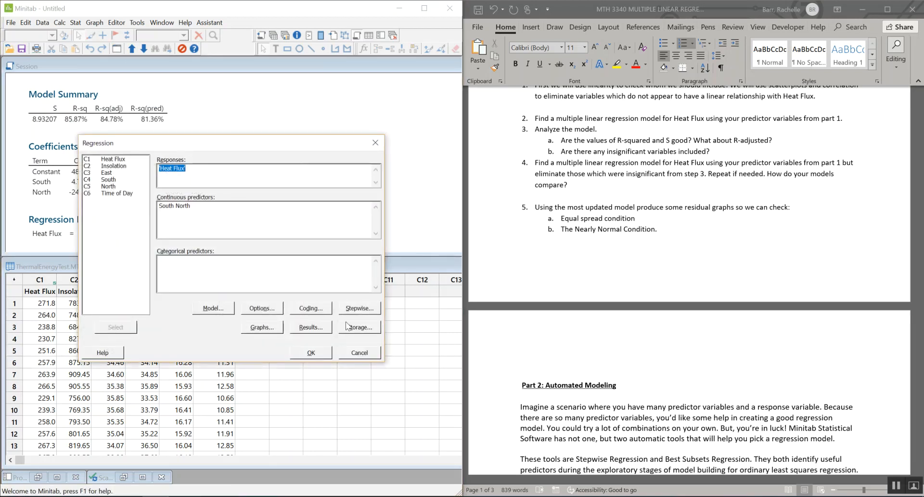
left_click(262, 328)
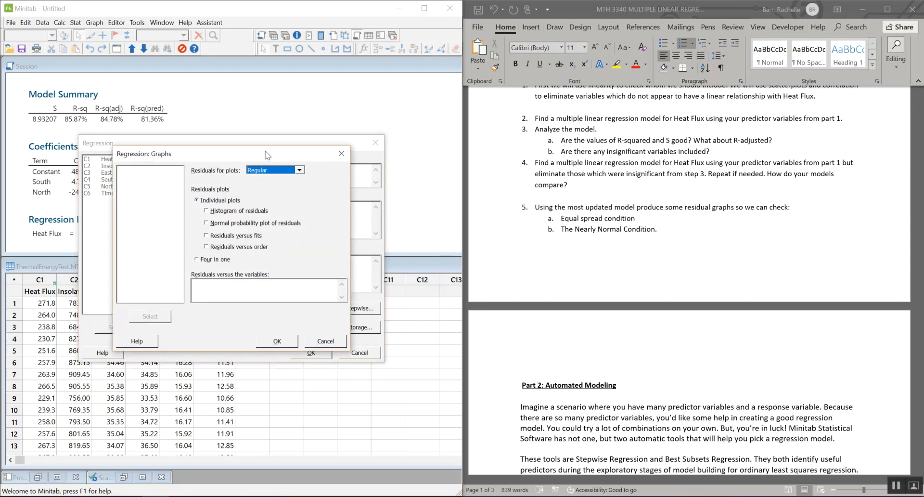
left_click_drag(217, 156, 490, 253)
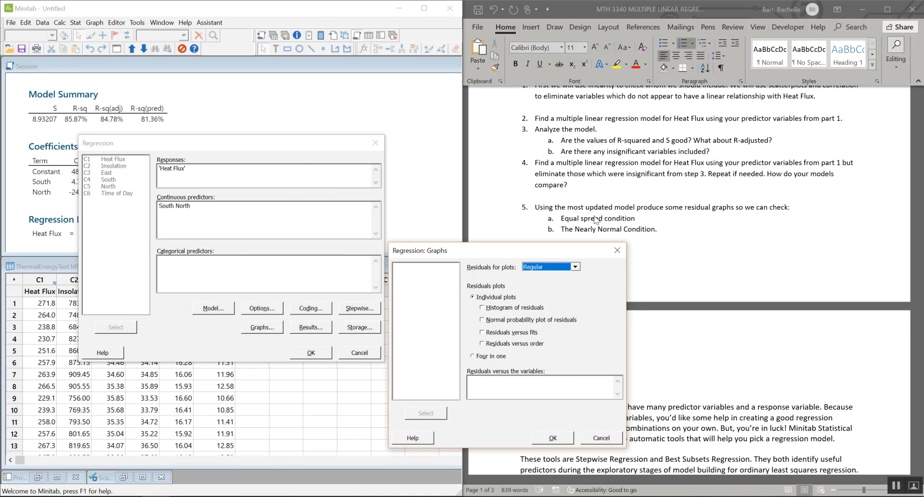
left_click(482, 333)
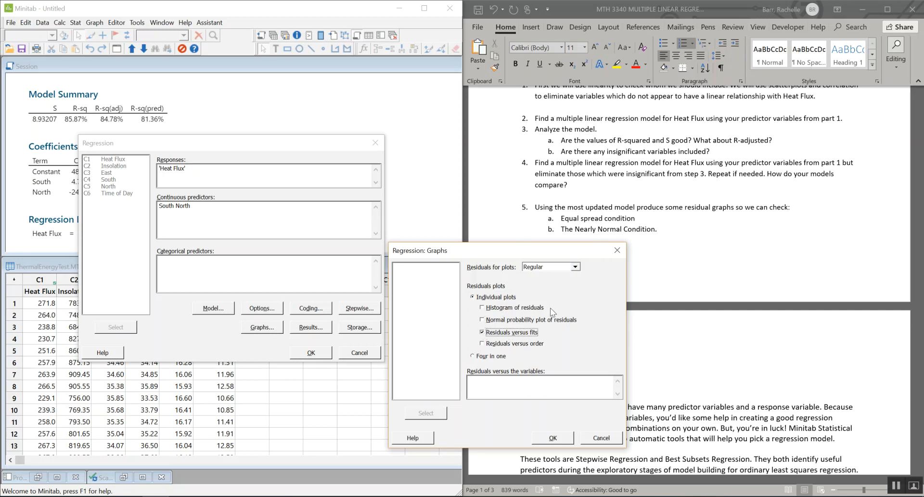
left_click(485, 321)
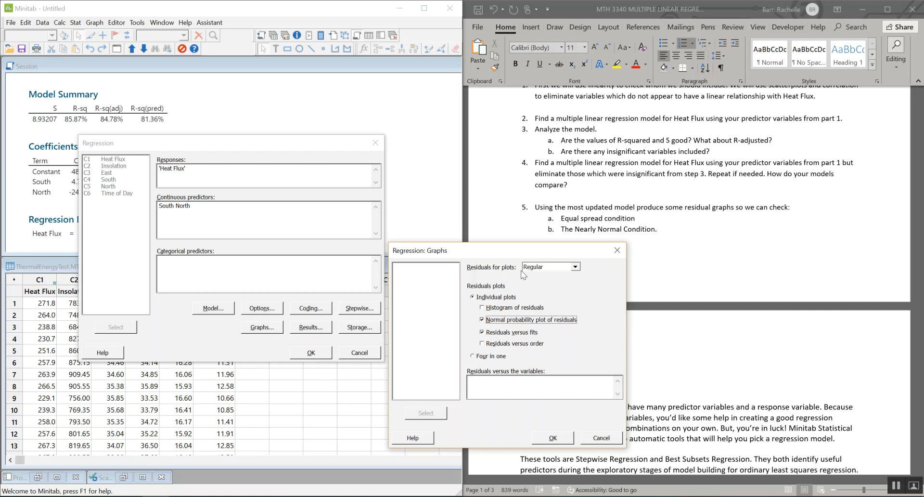
left_click(550, 268)
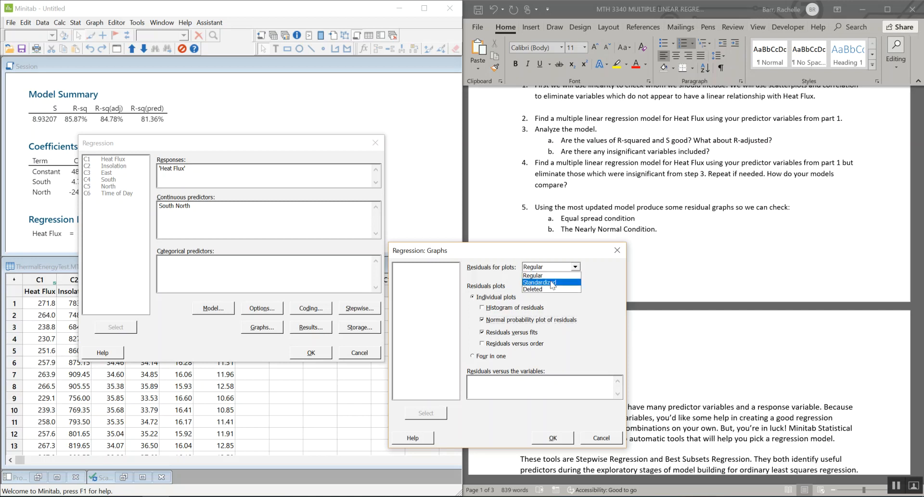
left_click(544, 278)
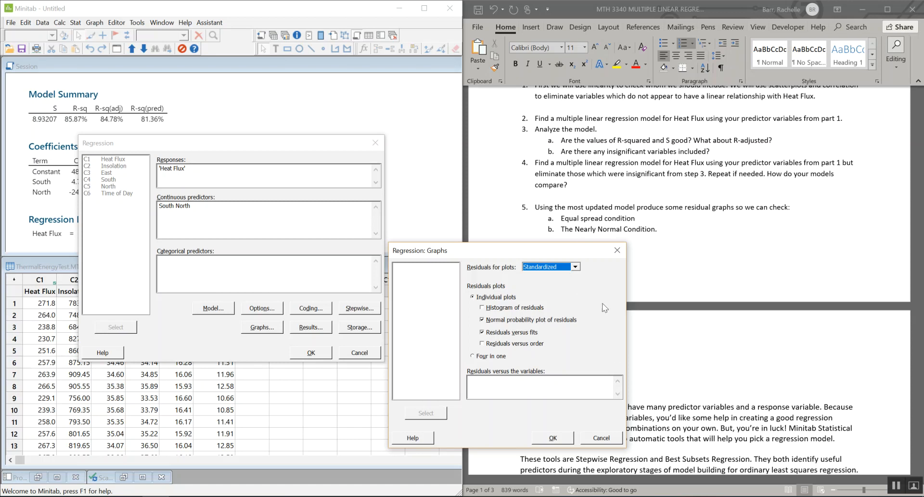
left_click(554, 436)
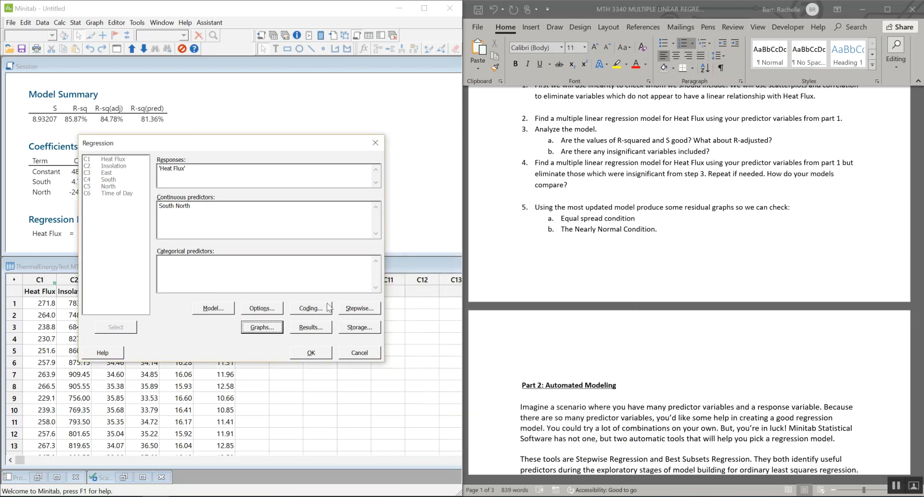
left_click(310, 355)
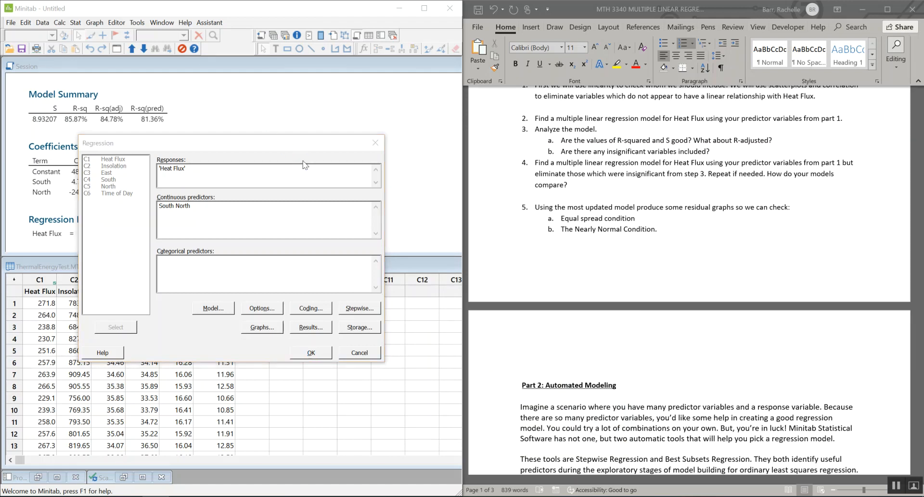
Step: Enlarge the residuals versus fits plot to examine equal spread, minimize it, and bring the normal probability plot into full view
left_click_drag(248, 99, 215, 68)
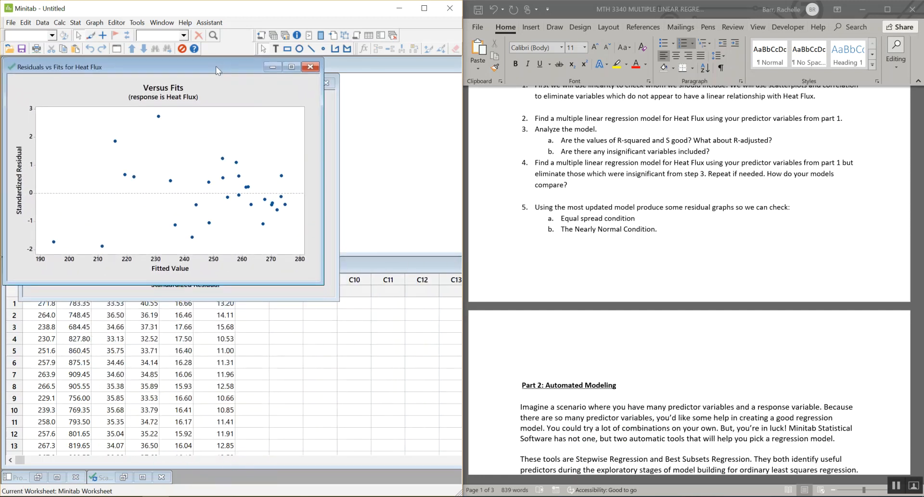
left_click_drag(320, 284, 461, 377)
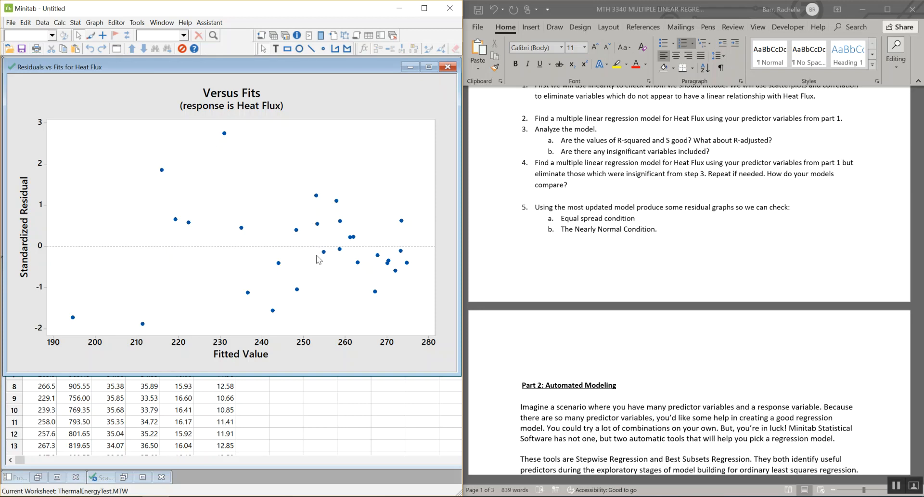
left_click(410, 67)
left_click_drag(233, 84, 214, 68)
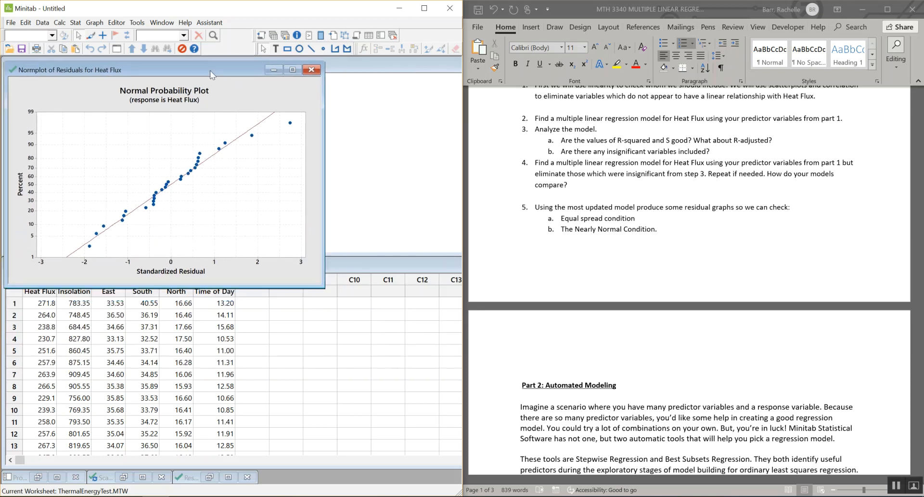
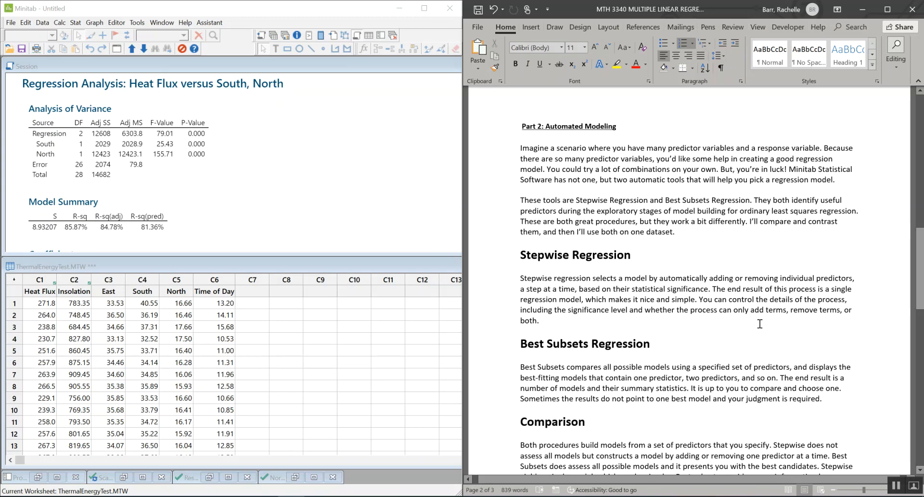
Step: Read the handout's sections on Stepwise Regression, Best Subsets Regression, their comparison and Mallows' Cp, and return to tasks 6 and 7
scroll(776, 335, "down", 1)
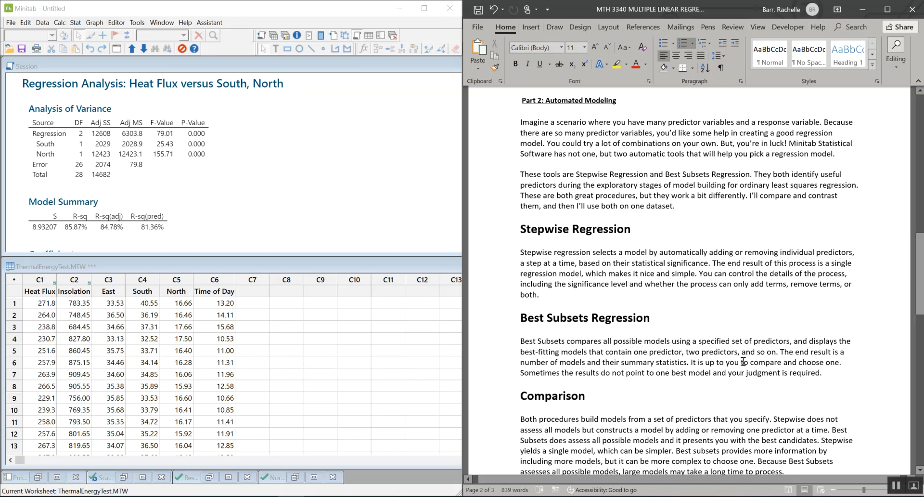
scroll(743, 362, "down", 3)
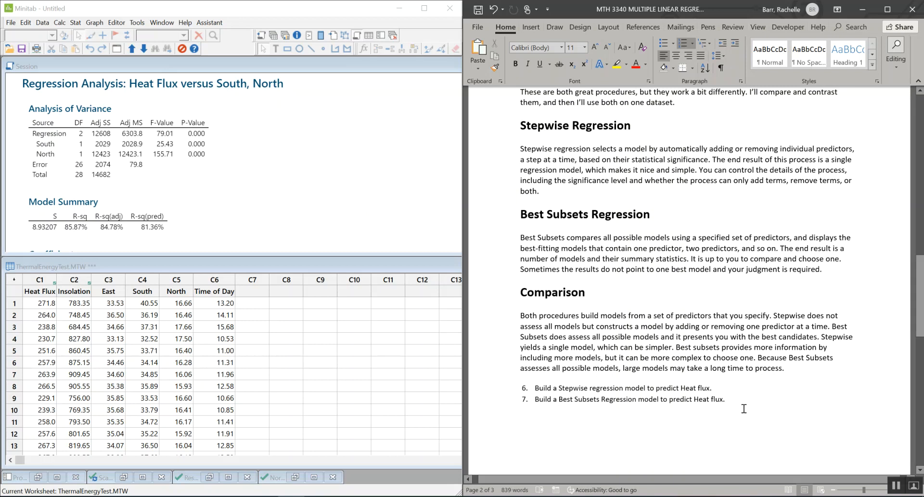
scroll(732, 408, "down", 2)
scroll(587, 368, "down", 5)
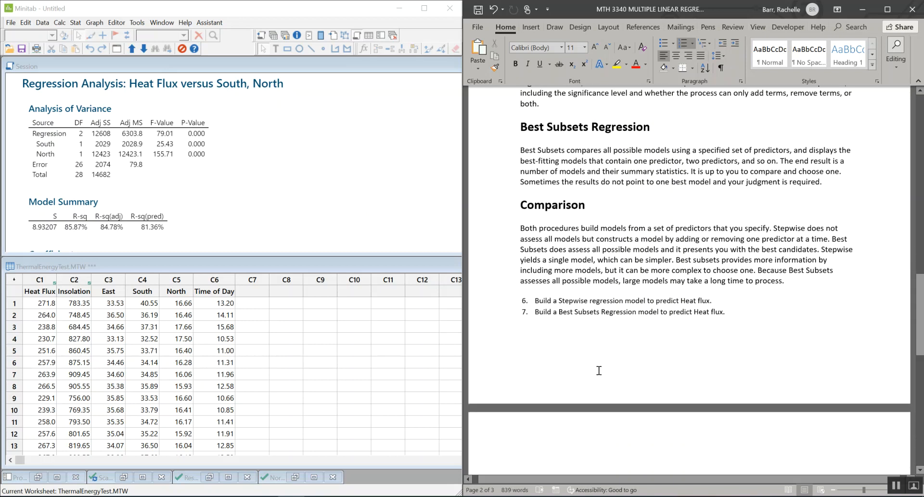
scroll(654, 347, "down", 4)
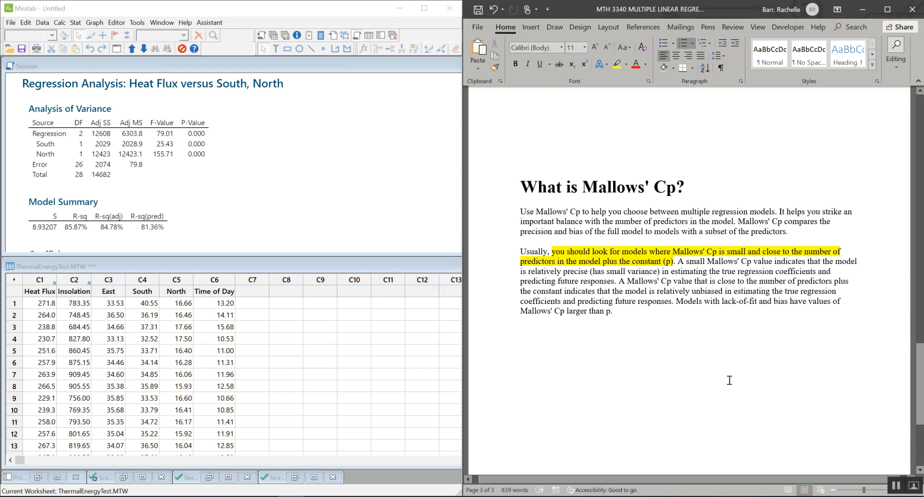
scroll(770, 424, "up", 8)
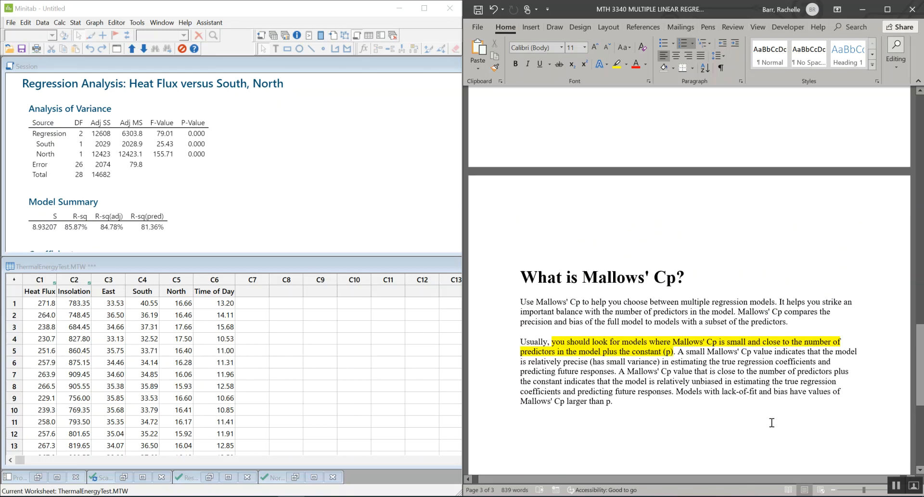
scroll(780, 426, "up", 6)
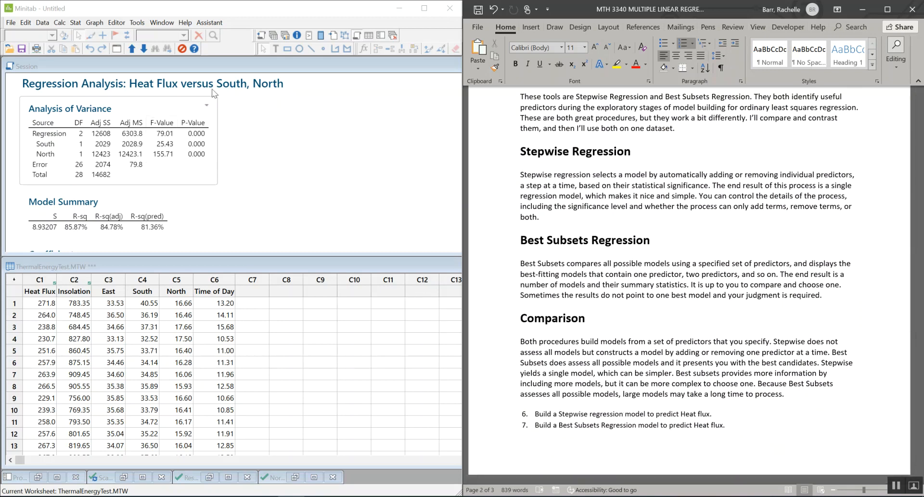
Step: Open the Fit Regression Model setup for Heat Flux
left_click(78, 22)
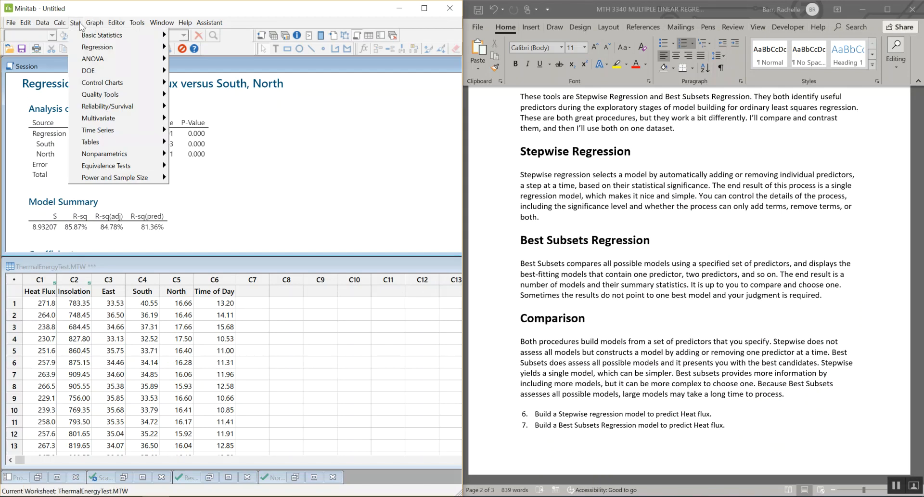
mouse_move(83, 47)
mouse_move(193, 65)
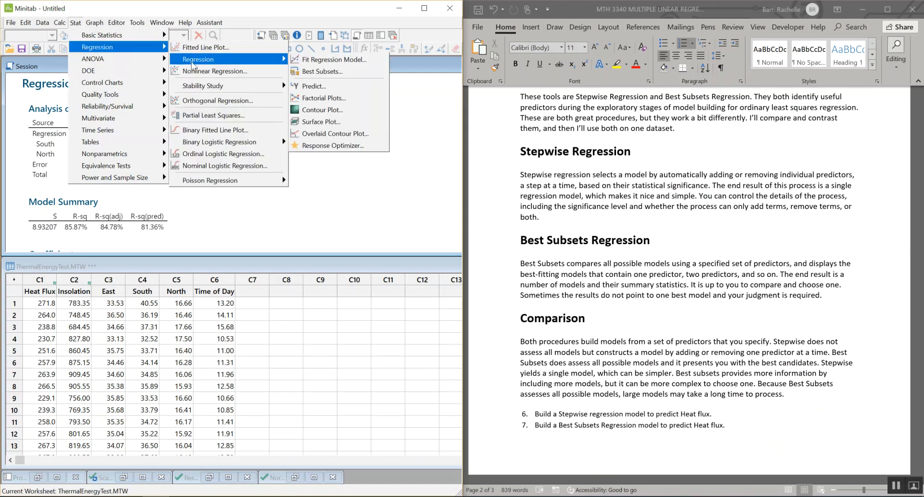
left_click(327, 59)
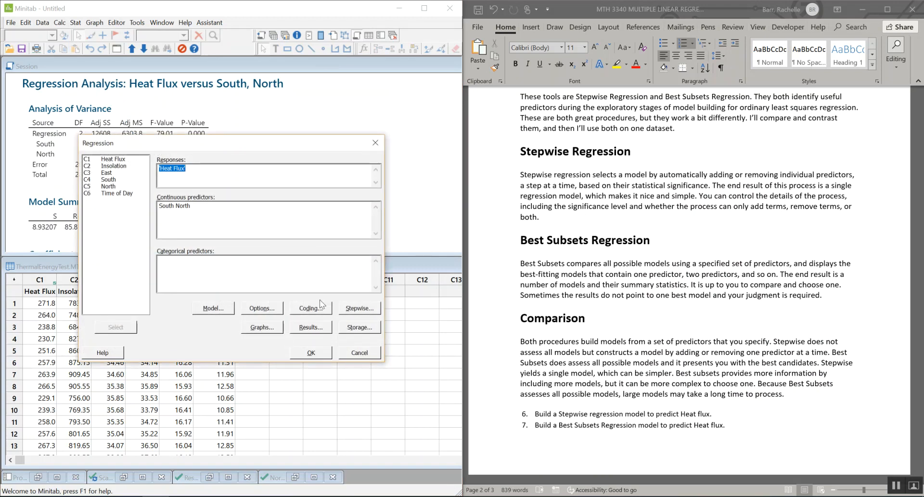
left_click(362, 310)
left_click_drag(223, 120, 320, 104)
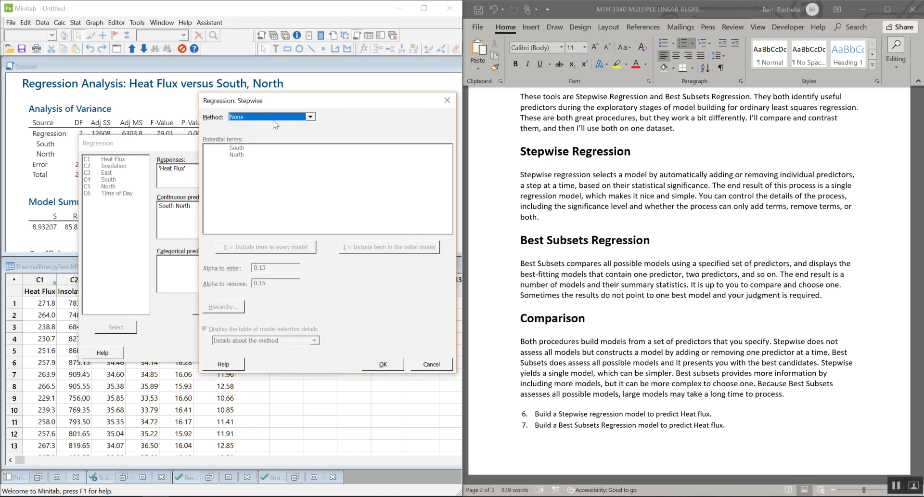
left_click(274, 118)
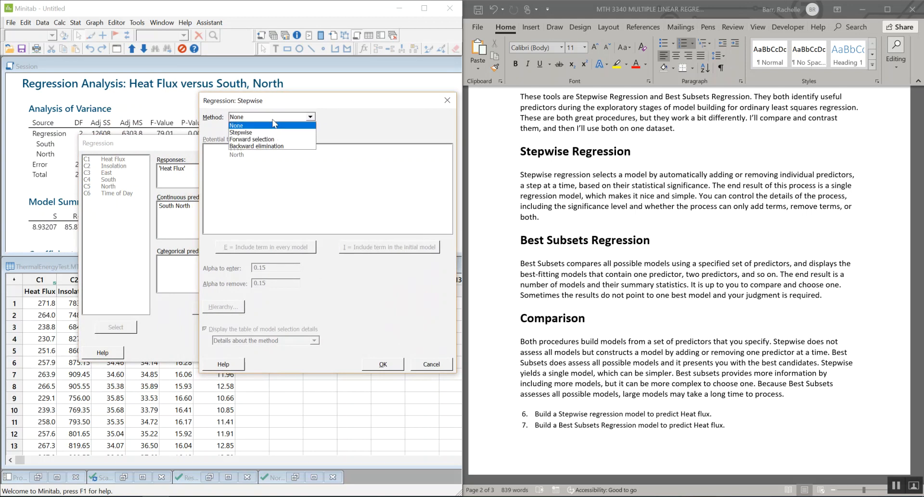
left_click(270, 146)
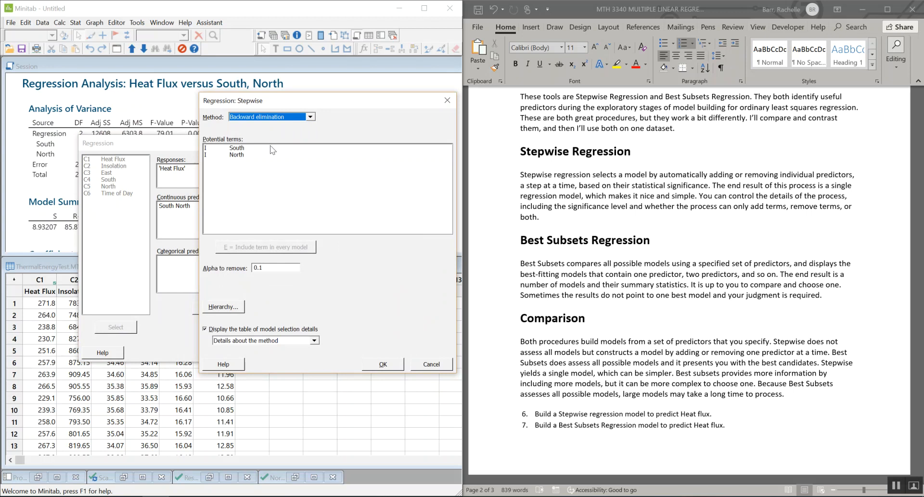
left_click_drag(304, 105, 496, 127)
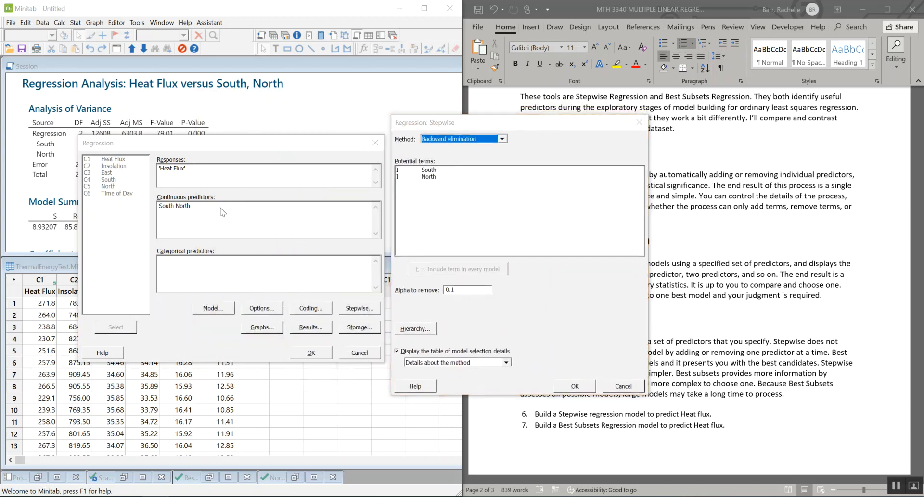
left_click(575, 385)
Step: Replace the continuous predictors South and North with all columns from Insolation through Time of Day
left_click_drag(236, 206, 126, 214)
key("Delete")
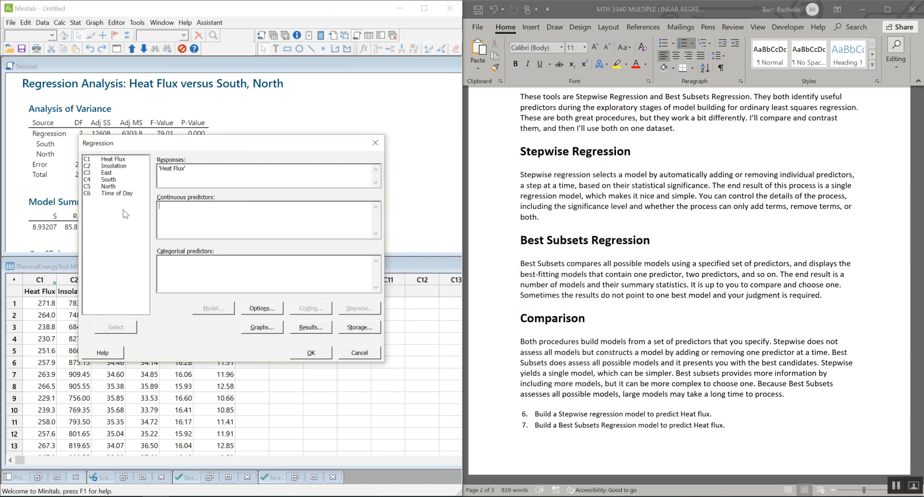
left_click_drag(133, 165, 136, 200)
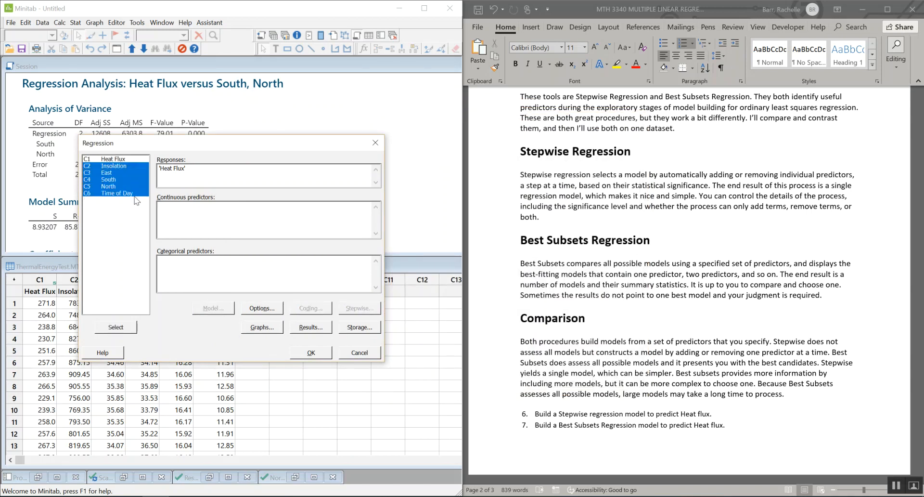
left_click(121, 326)
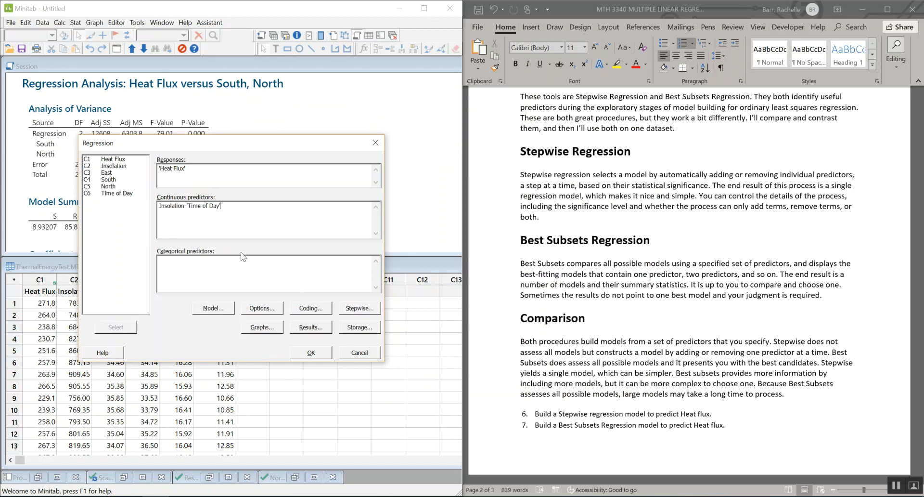
Step: Run the regression with backward elimination, alpha to remove 0.05, and model selection details included for each step
left_click(356, 308)
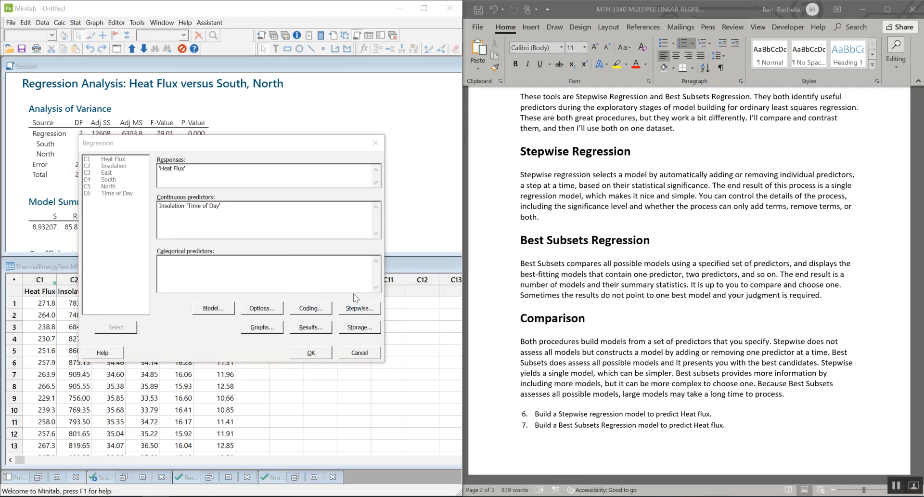
left_click_drag(238, 117, 370, 117)
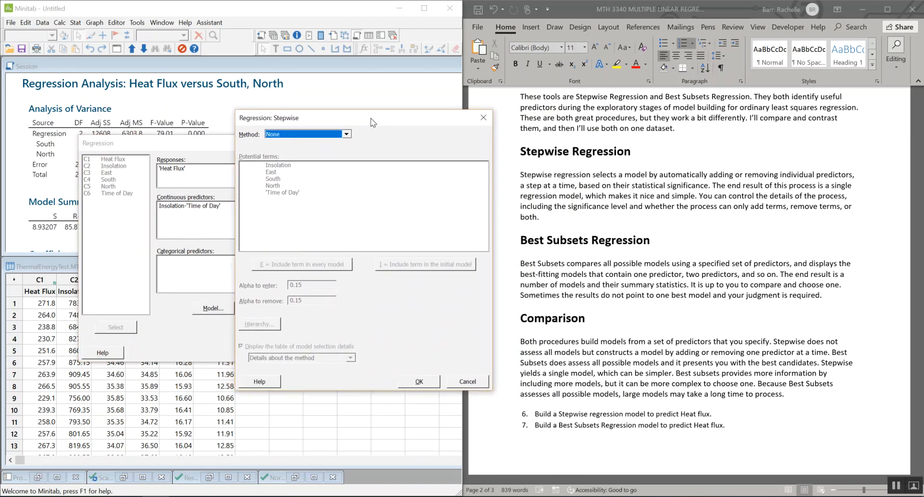
left_click(305, 137)
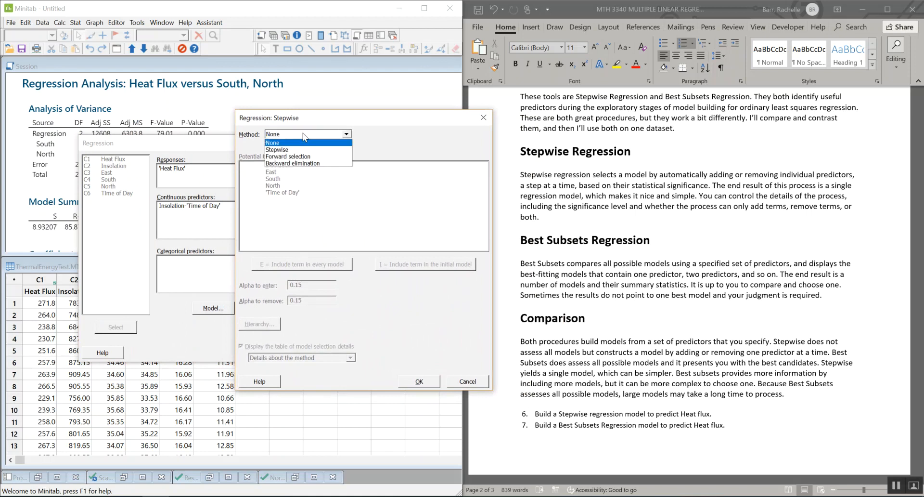
left_click(308, 165)
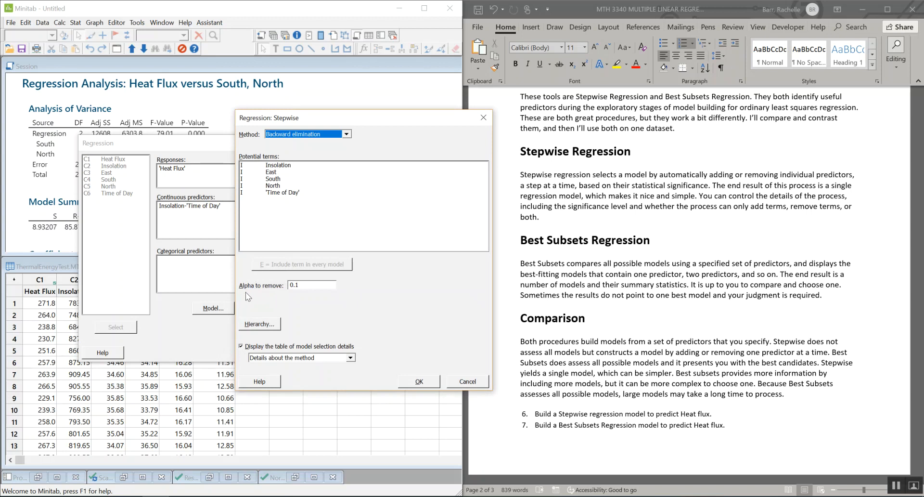
left_click(337, 285)
type("05")
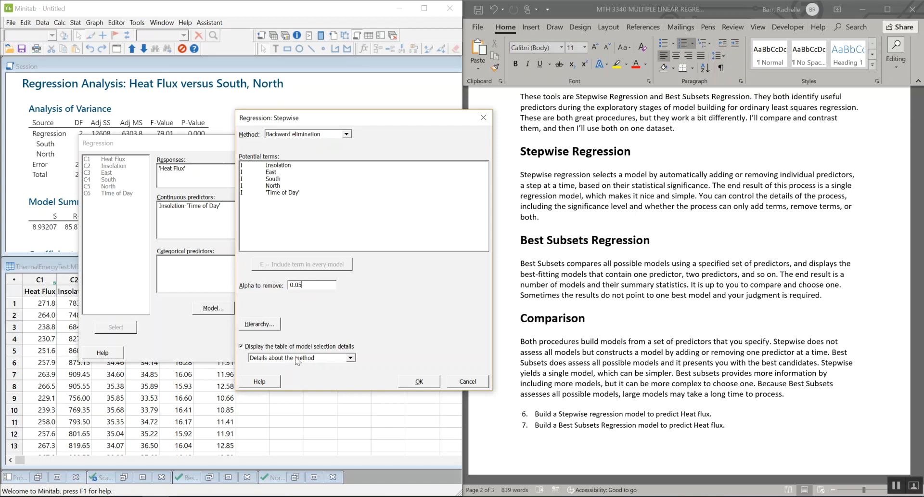
left_click(313, 360)
left_click(312, 373)
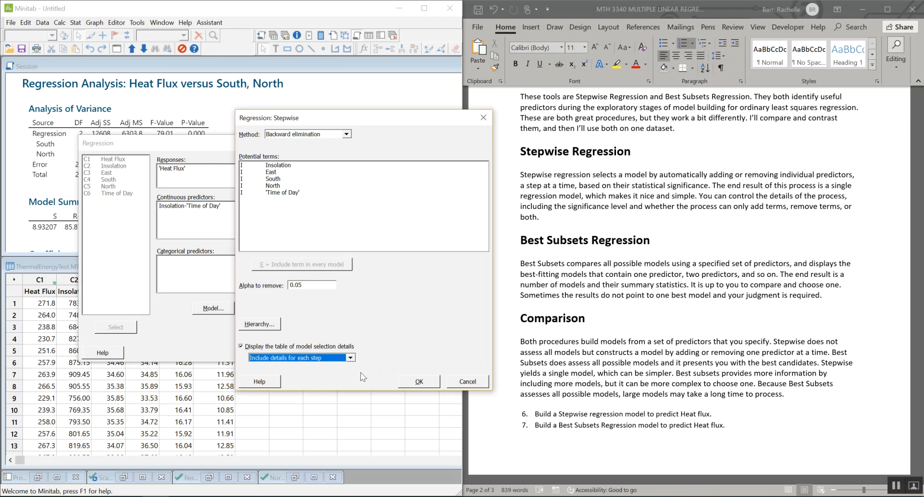
left_click(435, 380)
left_click(304, 353)
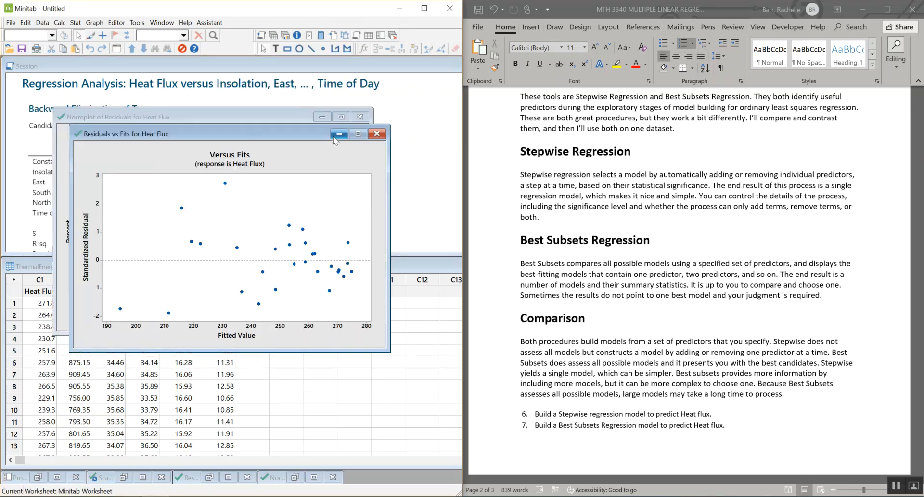
Step: Minimize both residual plots, enlarge the session output to examine the backward elimination steps and model summary, and restore its size
left_click_drag(300, 136, 356, 207)
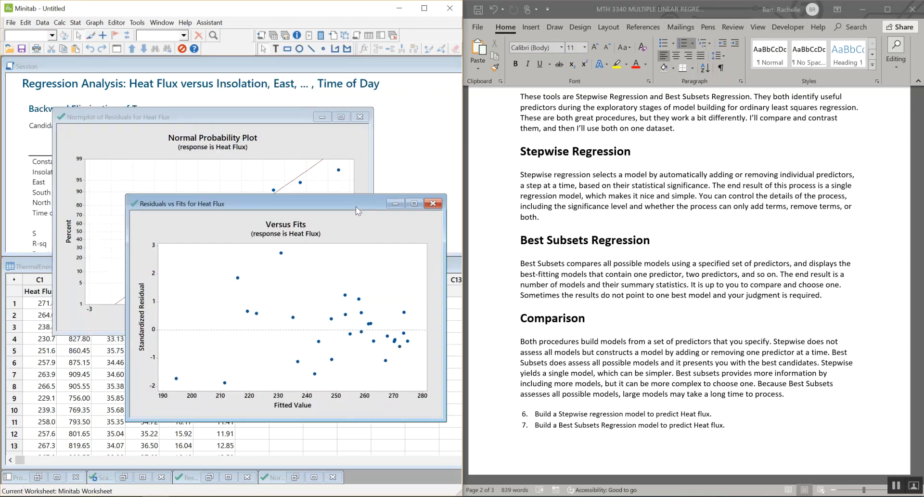
left_click(390, 204)
left_click(322, 117)
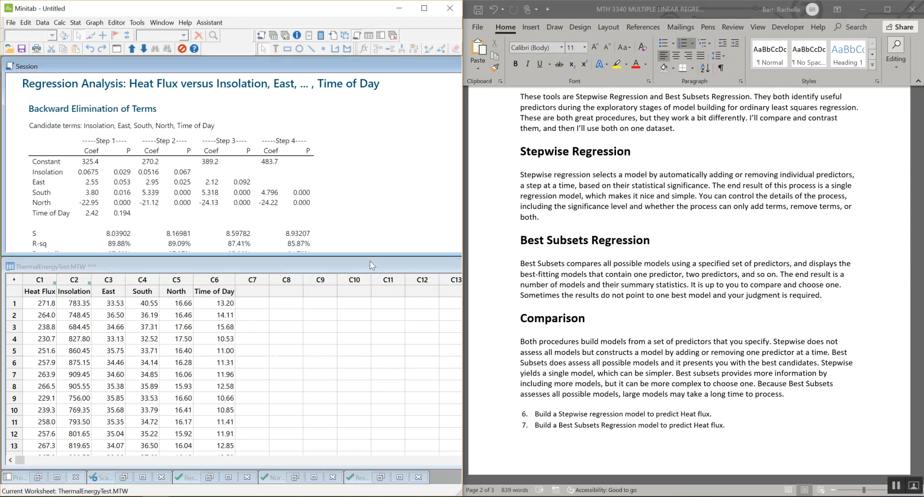
left_click_drag(352, 253, 370, 465)
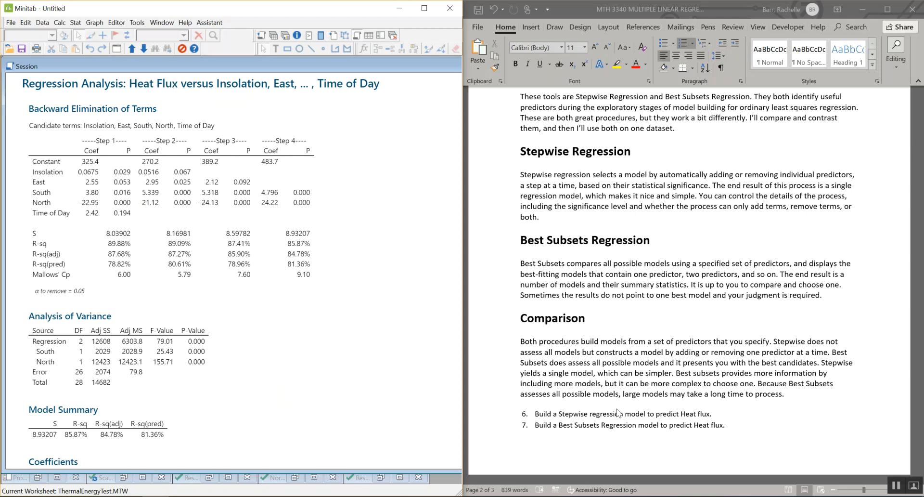
left_click_drag(313, 467, 341, 256)
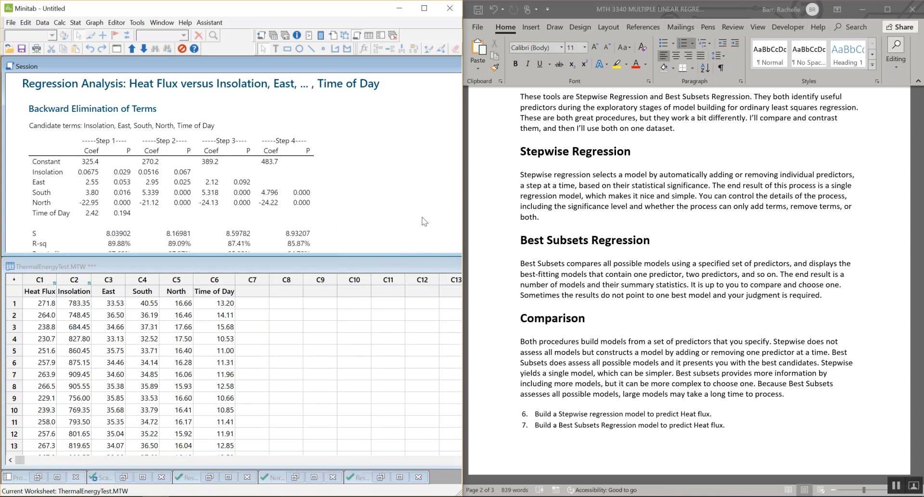
Step: Set up a Best Subsets regression with Heat Flux as response and Insolation through Time of Day as free predictors
left_click(75, 23)
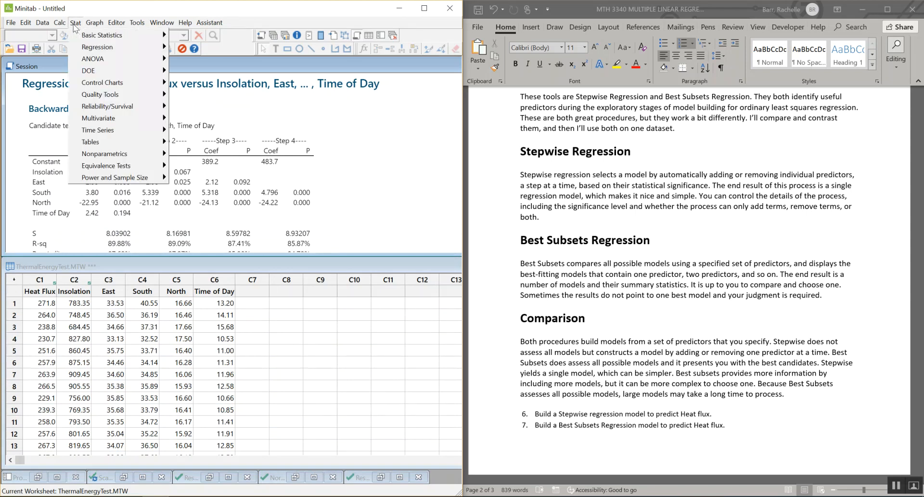
mouse_move(80, 46)
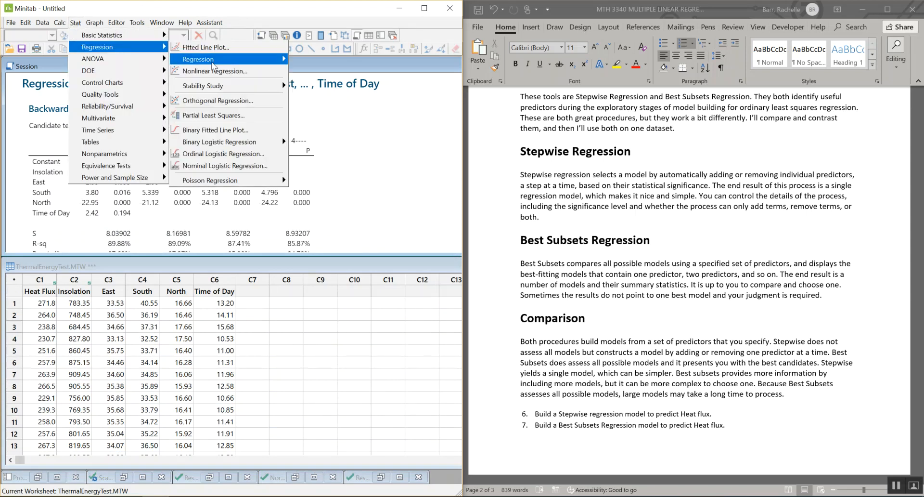
mouse_move(229, 65)
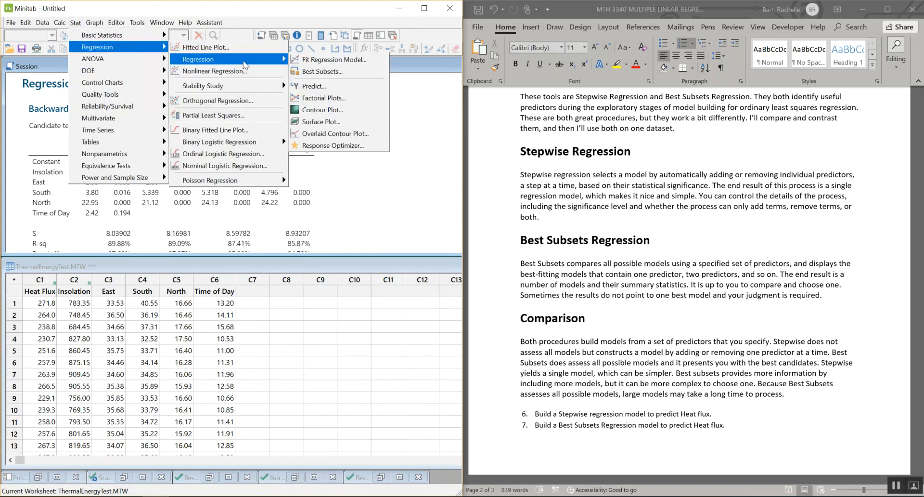
left_click(351, 73)
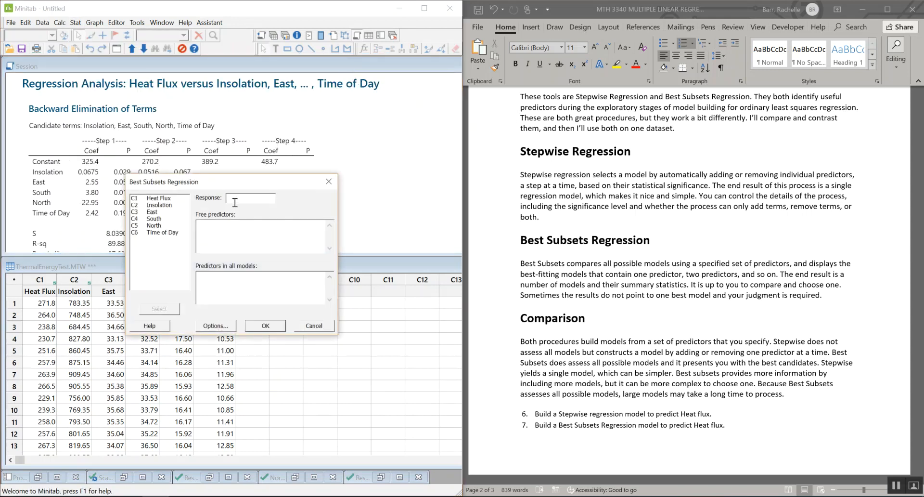
double_click(169, 198)
left_click_drag(155, 208, 175, 232)
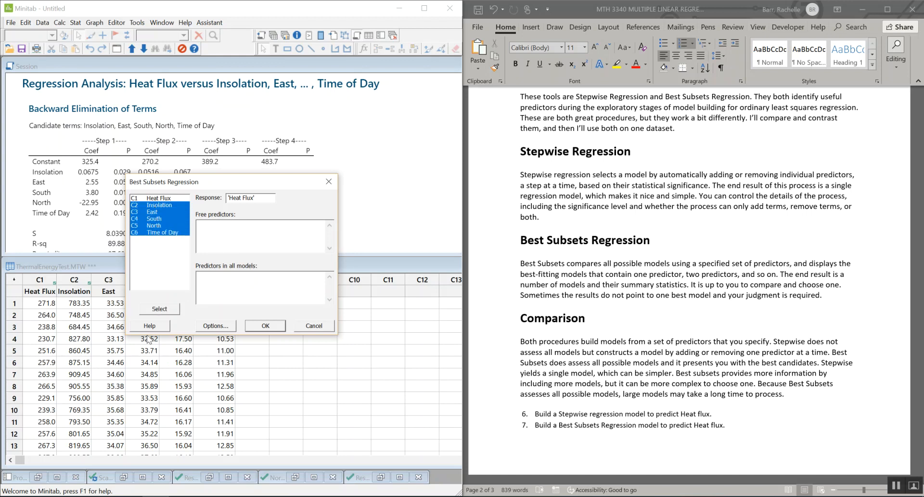
left_click(160, 310)
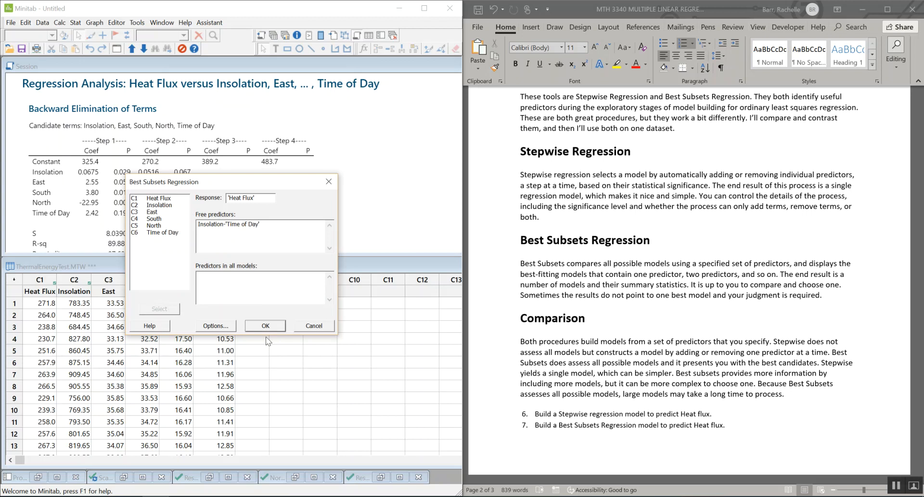
Step: Set the best subsets options to print 3 models of each size and run the analysis
left_click_drag(280, 187, 334, 123)
left_click(129, 267)
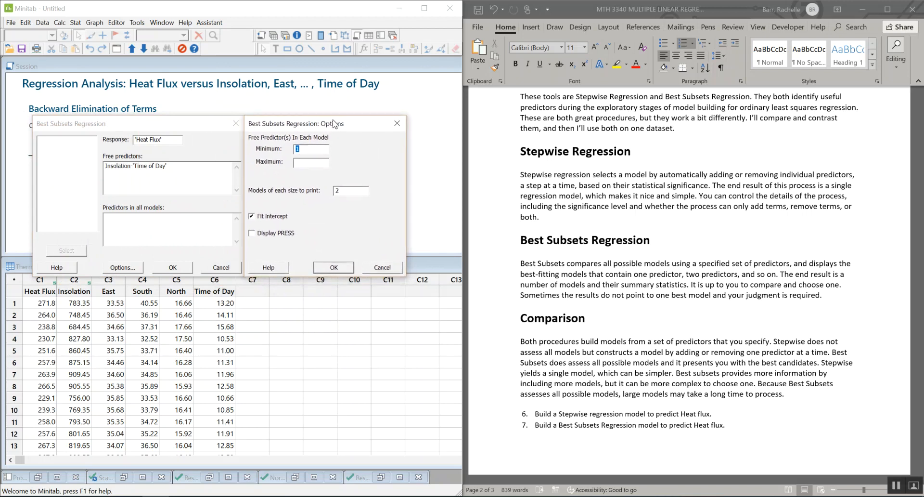
left_click(297, 147)
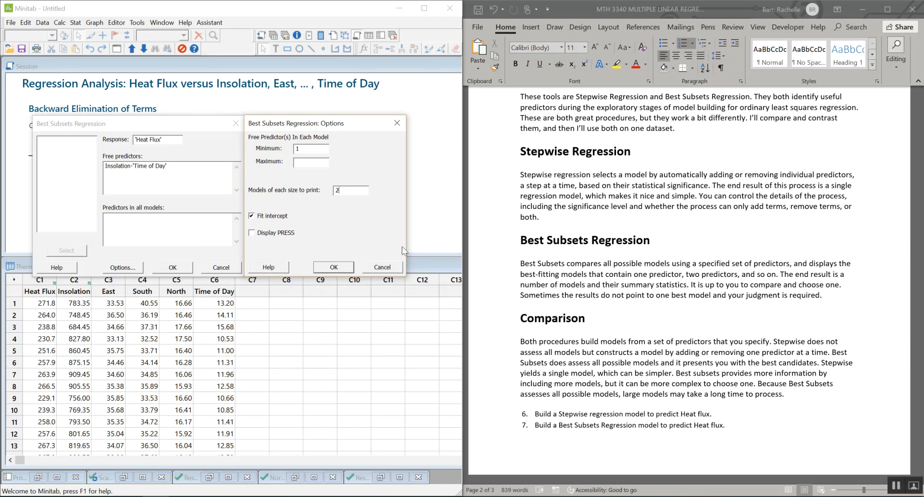
key("BackSpace")
type("3")
left_click(347, 268)
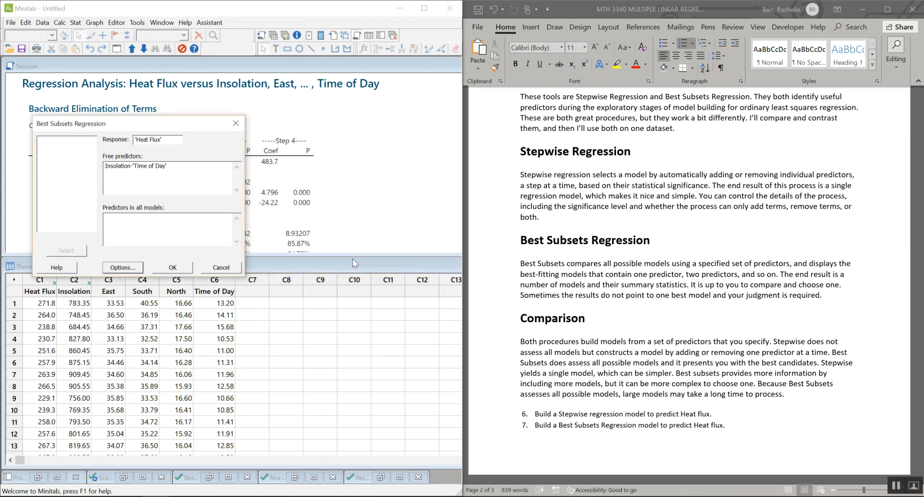
left_click(173, 268)
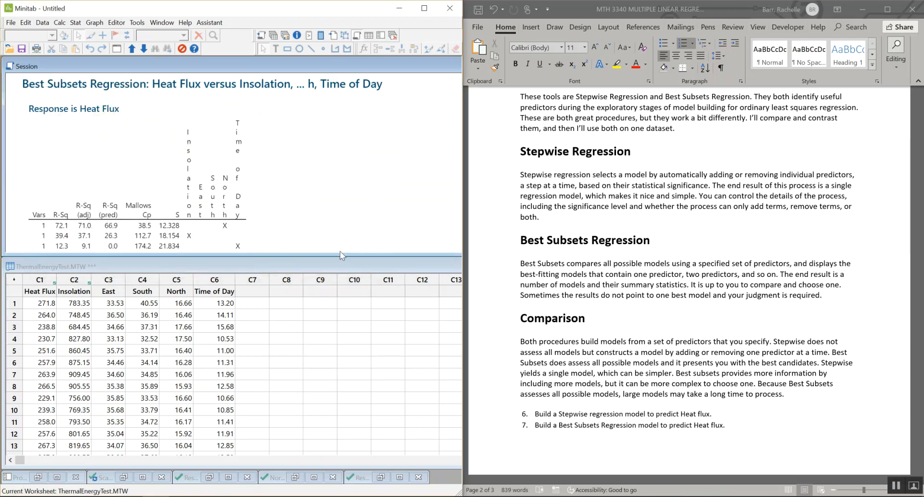
Step: Resize the session output to examine the full best subsets table, comparing R-Sq and Mallows Cp, and check the remaining handout tasks
left_click_drag(339, 253, 340, 430)
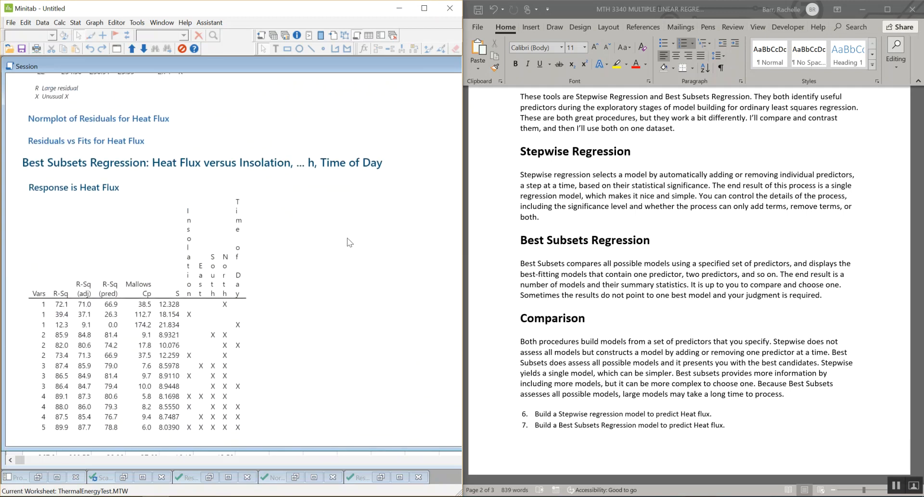
left_click_drag(272, 449, 293, 338)
scroll(331, 241, "down", 4)
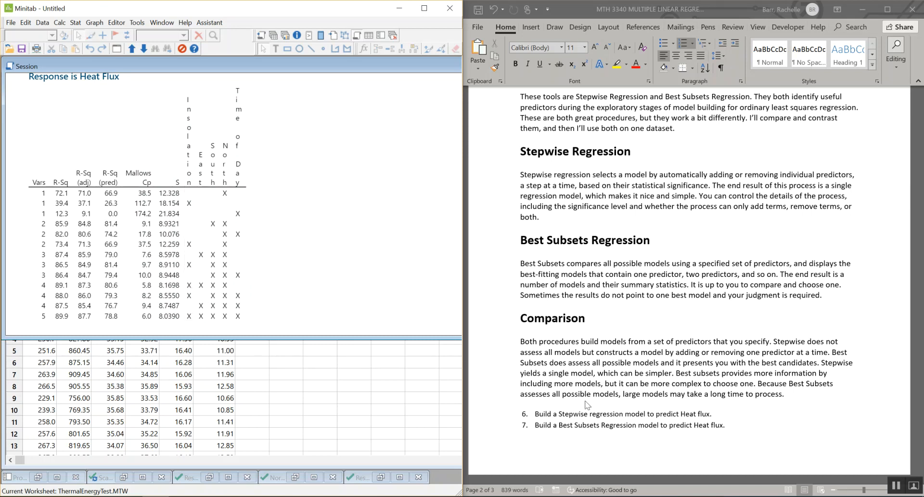
scroll(679, 374, "down", 4)
scroll(674, 374, "up", 3)
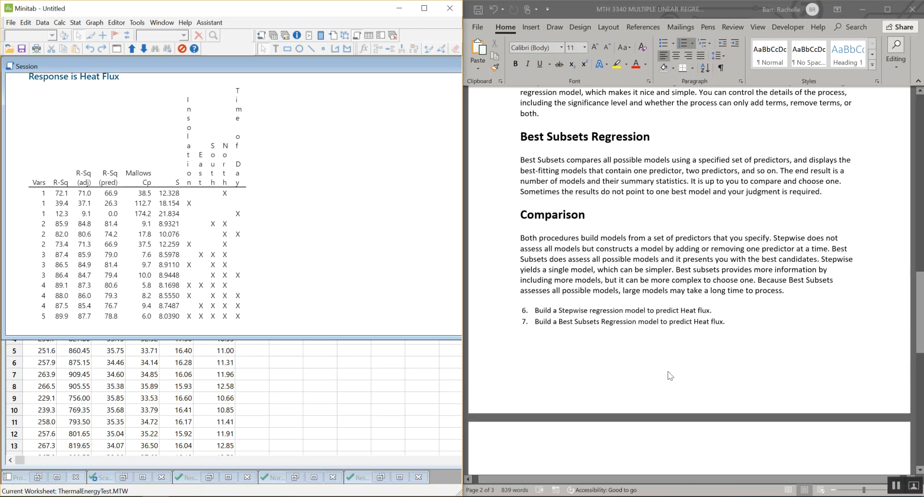